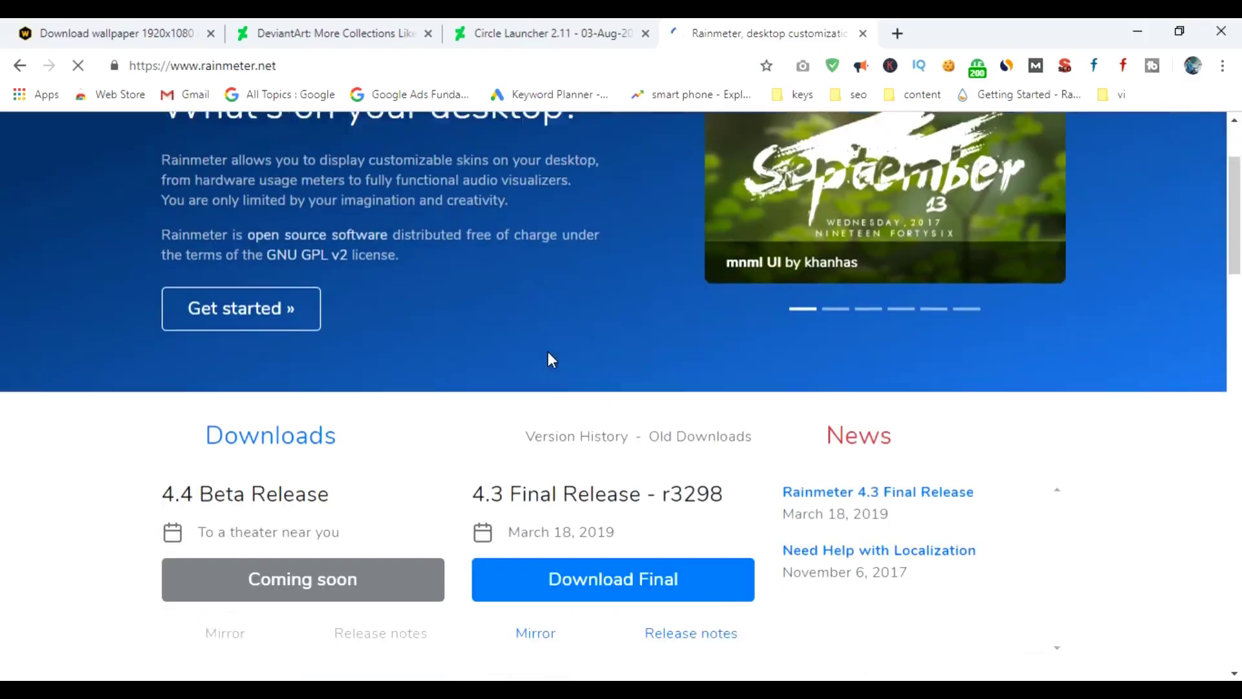
pyautogui.scroll(-3, 548, 354)
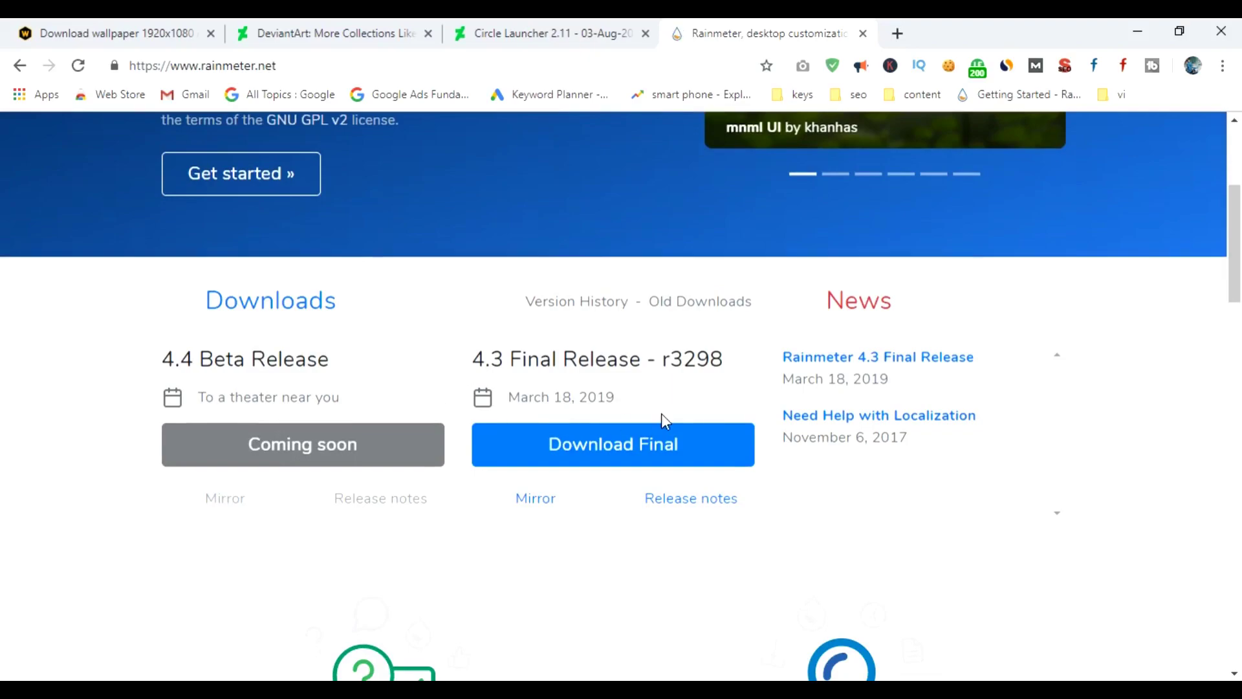
# - Start the Rainmeter final release download, then cancel it from Chrome's download bar
pyautogui.click(571, 445)
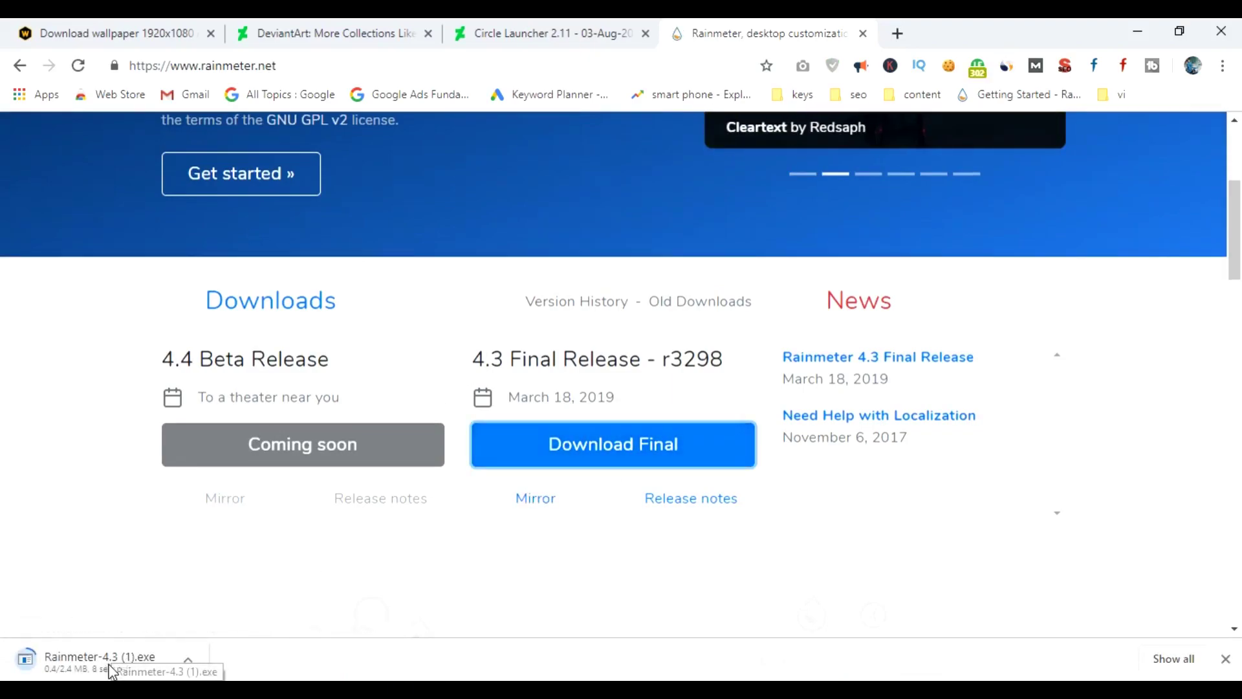
pyautogui.click(186, 666)
pyautogui.click(206, 581)
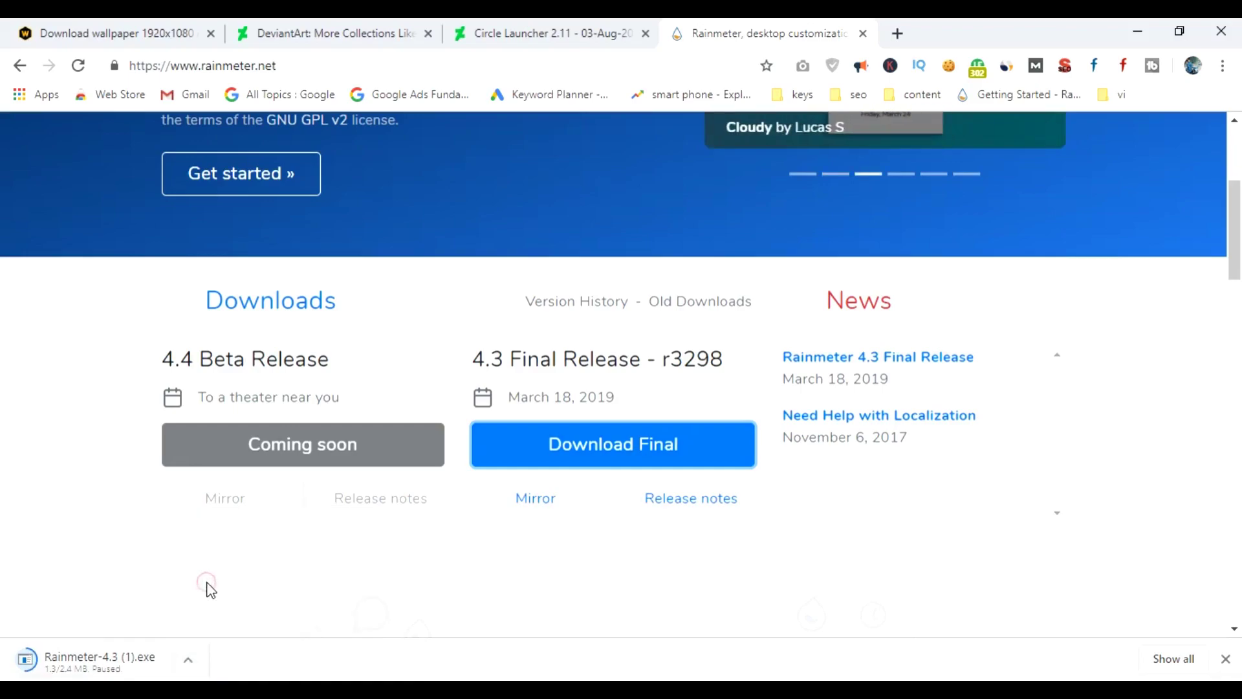
pyautogui.click(187, 663)
pyautogui.click(207, 630)
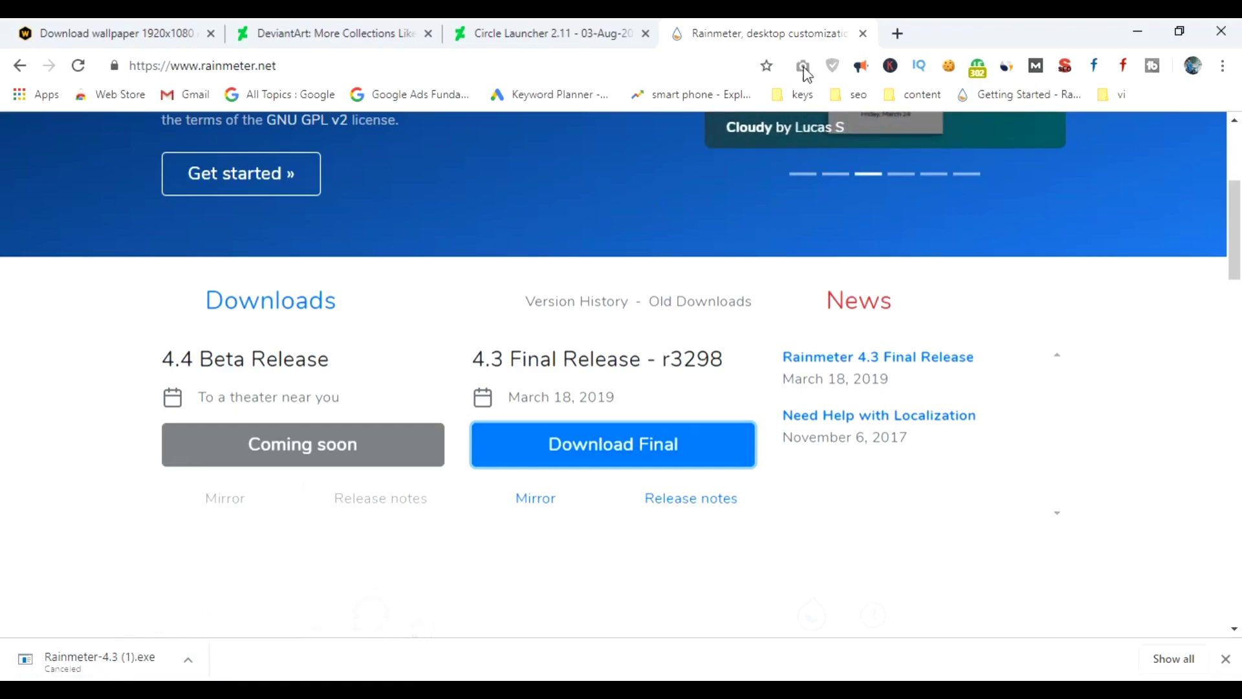
# - Review the Robik skin, Circle Launcher skin and aircraft wallpaper pages in Chrome
pyautogui.click(372, 24)
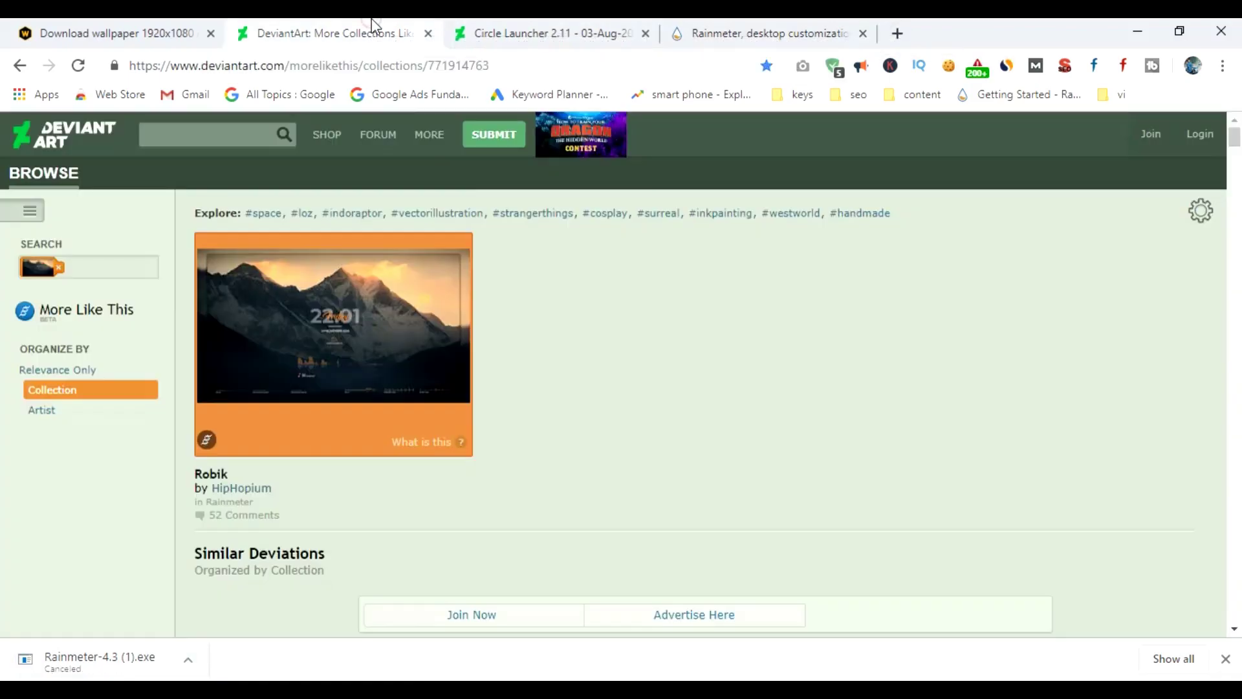
pyautogui.click(347, 322)
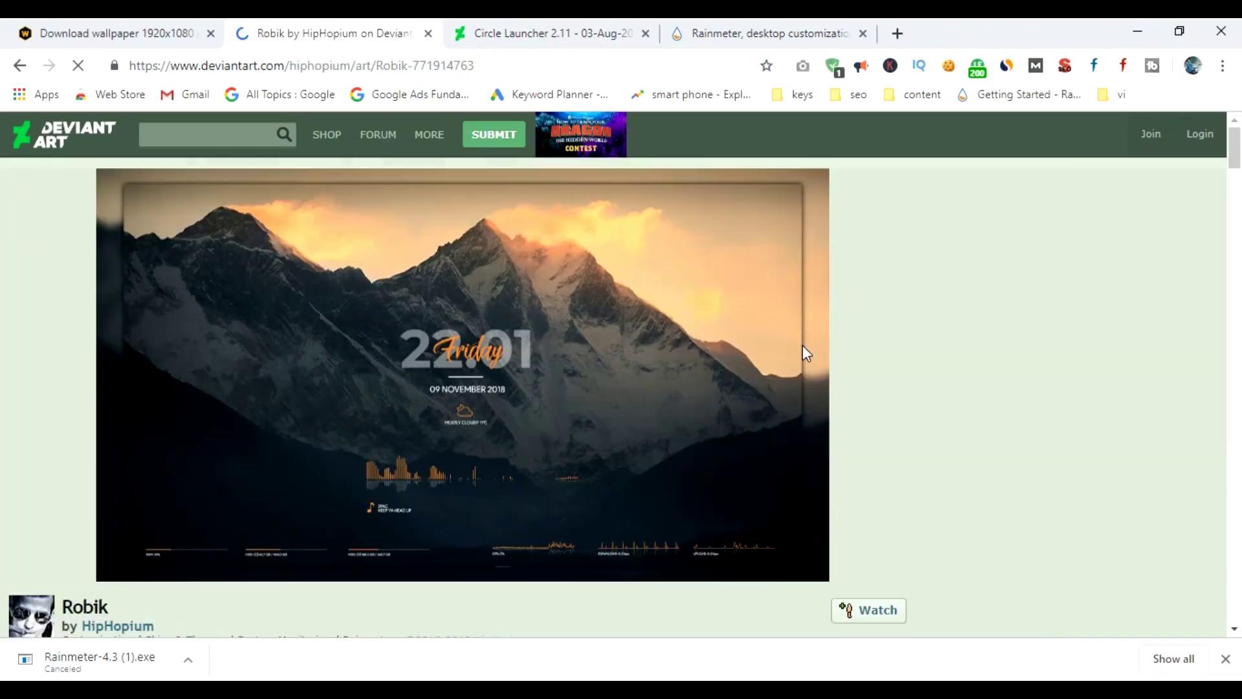
pyautogui.doubleClick(1010, 263)
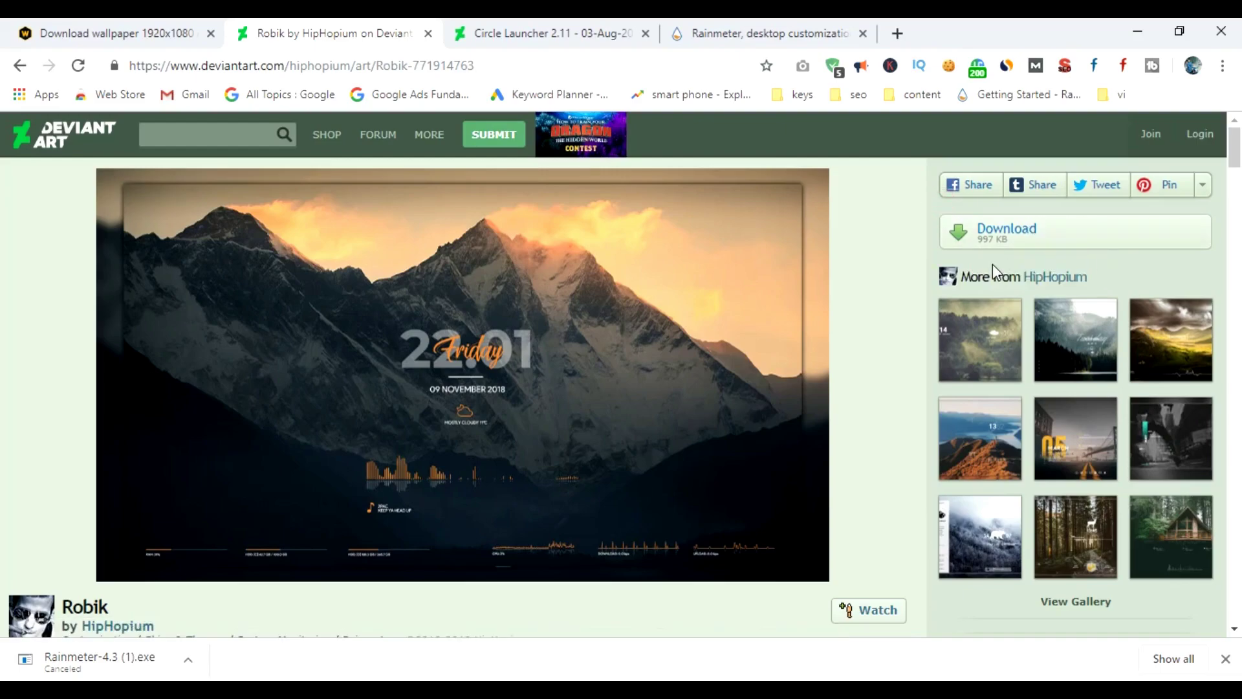
pyautogui.click(576, 27)
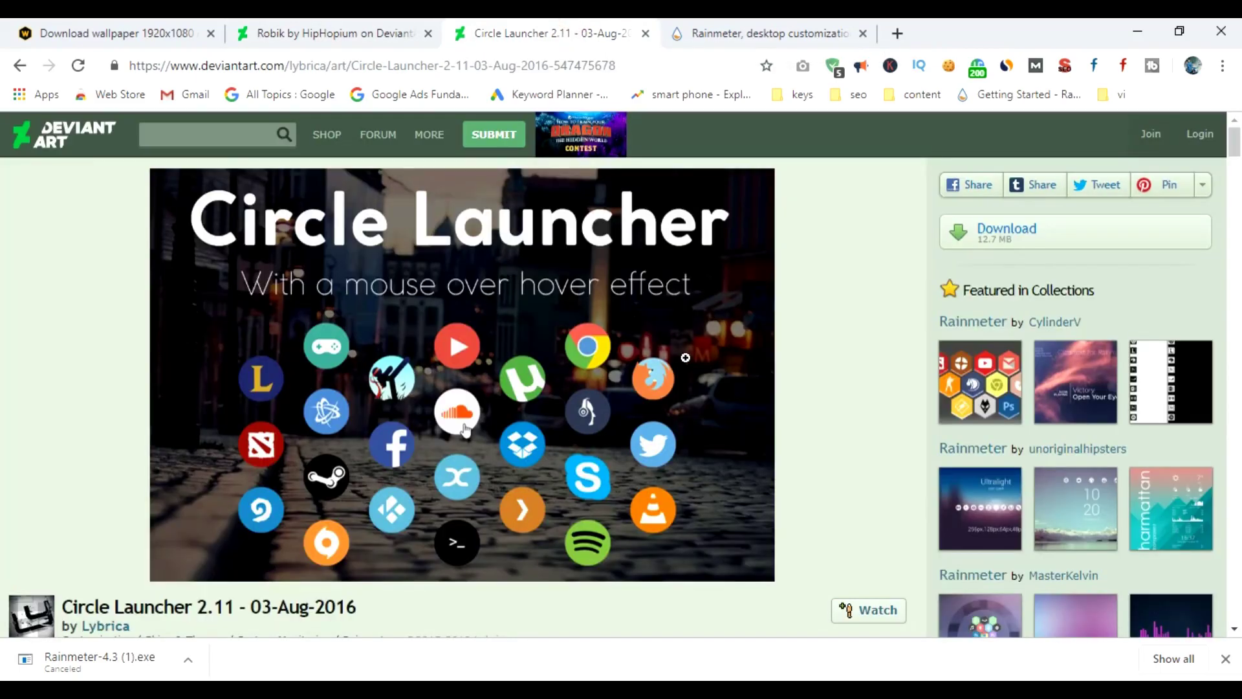
pyautogui.scroll(-2, 628, 367)
pyautogui.scroll(-2, 630, 367)
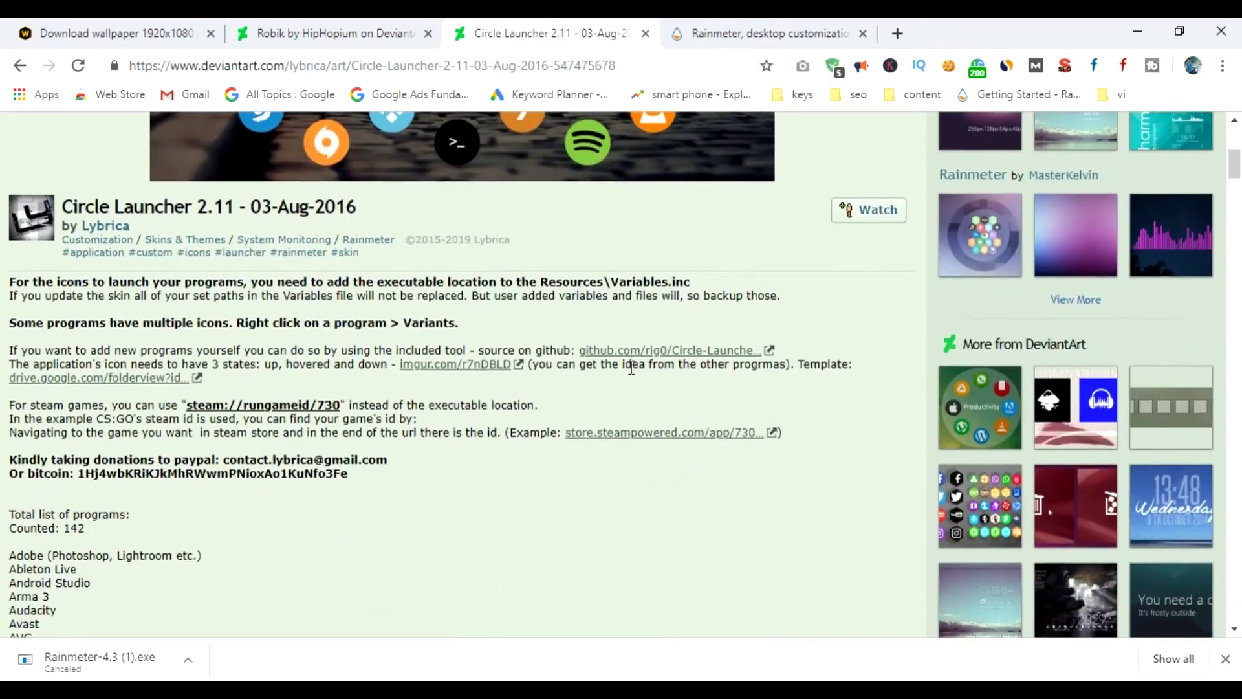
pyautogui.scroll(-1, 631, 369)
pyautogui.scroll(5, 631, 374)
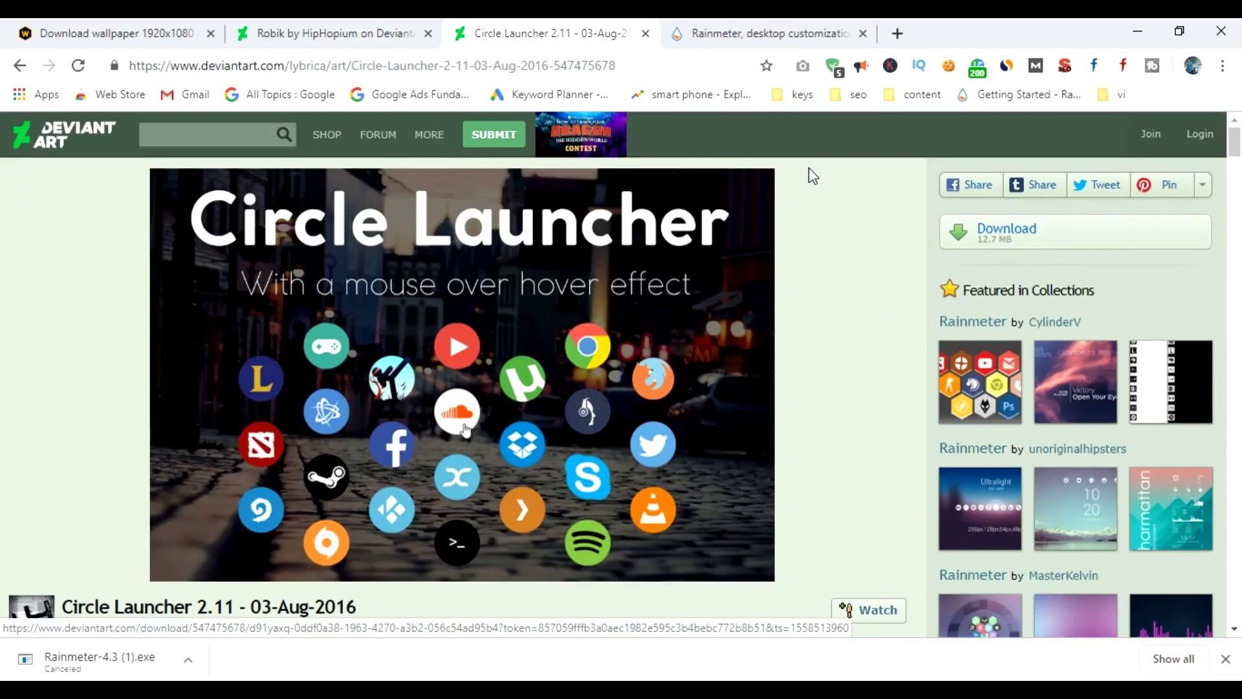
pyautogui.click(168, 25)
pyautogui.scroll(-2, 320, 289)
pyautogui.scroll(2, 321, 290)
pyautogui.scroll(-1, 321, 290)
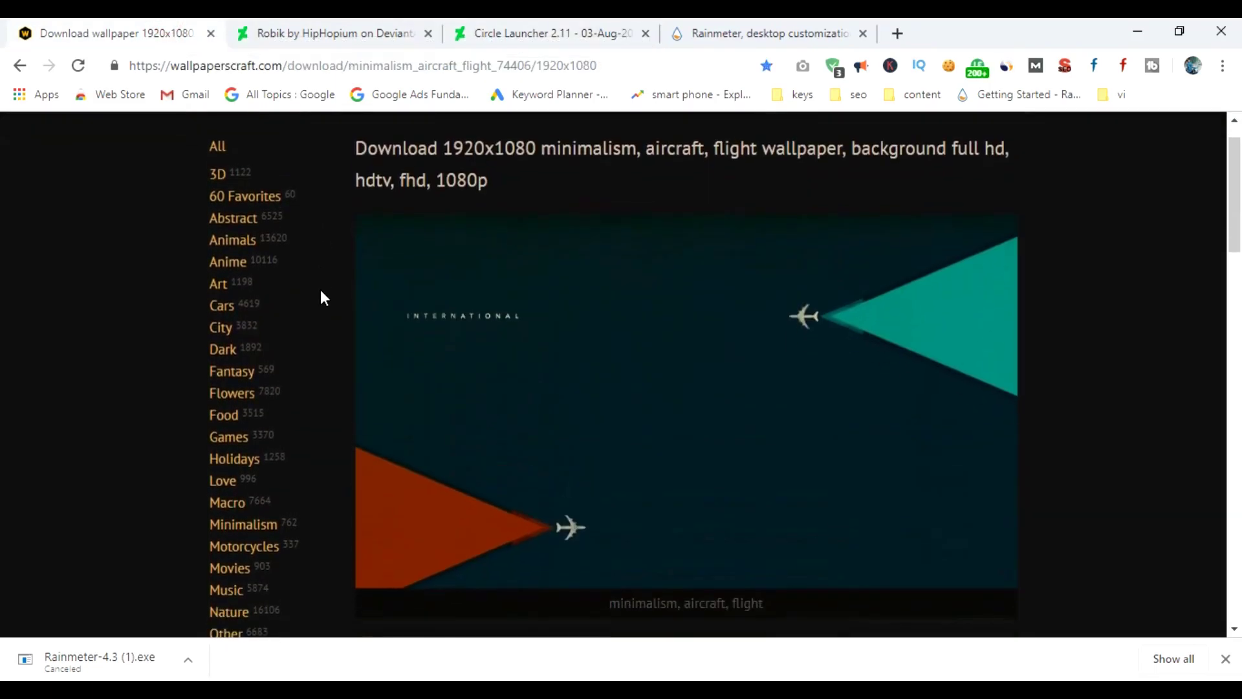
pyautogui.scroll(-1, 321, 298)
pyautogui.scroll(-4, 320, 298)
pyautogui.scroll(-4, 320, 299)
pyautogui.scroll(6, 321, 298)
pyautogui.scroll(4, 322, 291)
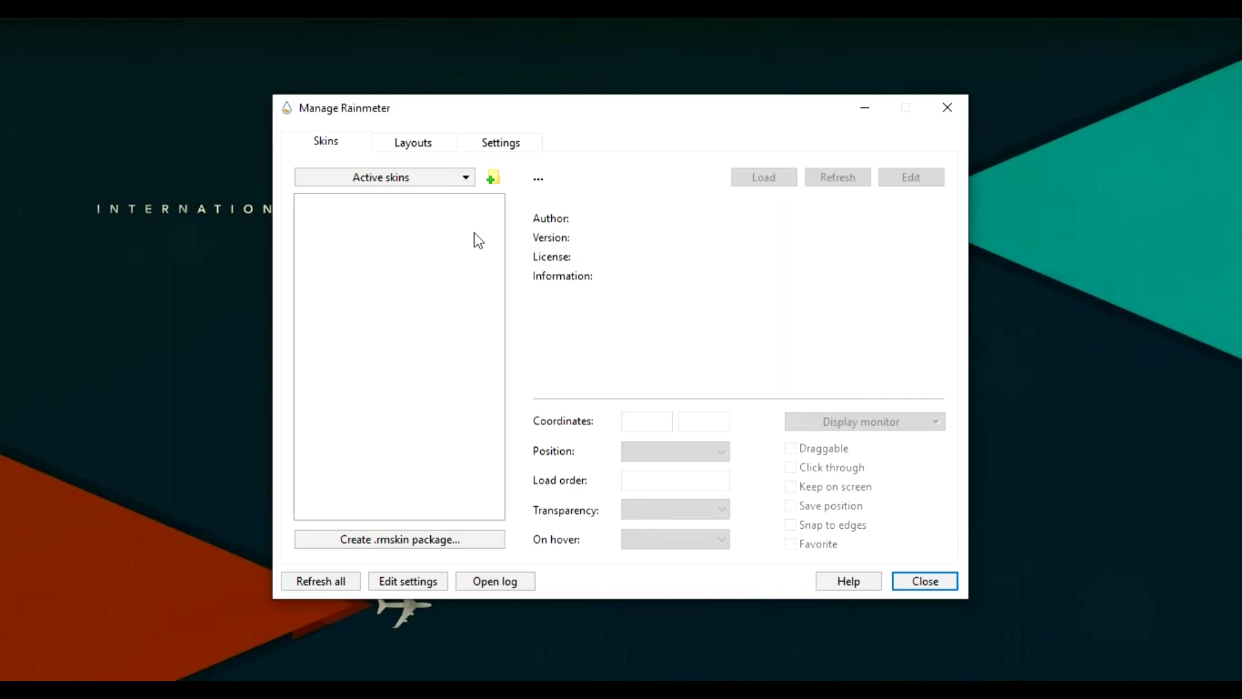
# - Look through Rainmeter's Layouts and Settings tabs, ending back on the Skins list
pyautogui.click(404, 149)
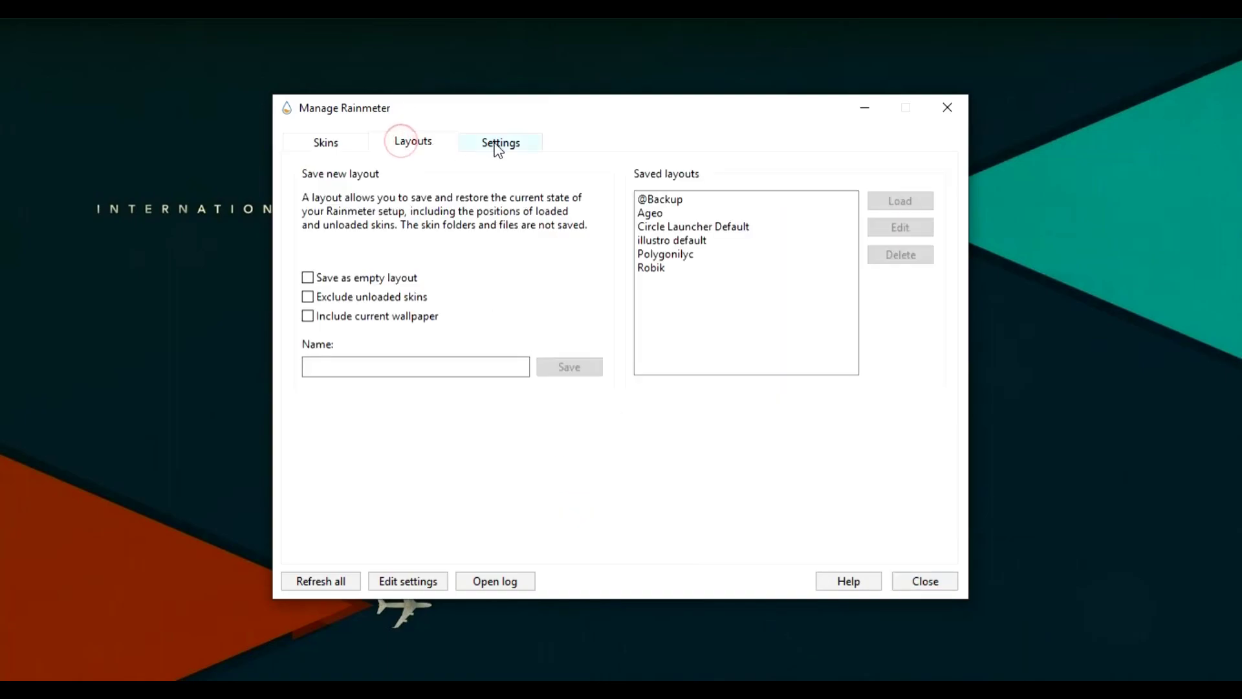
pyautogui.click(497, 146)
pyautogui.click(339, 147)
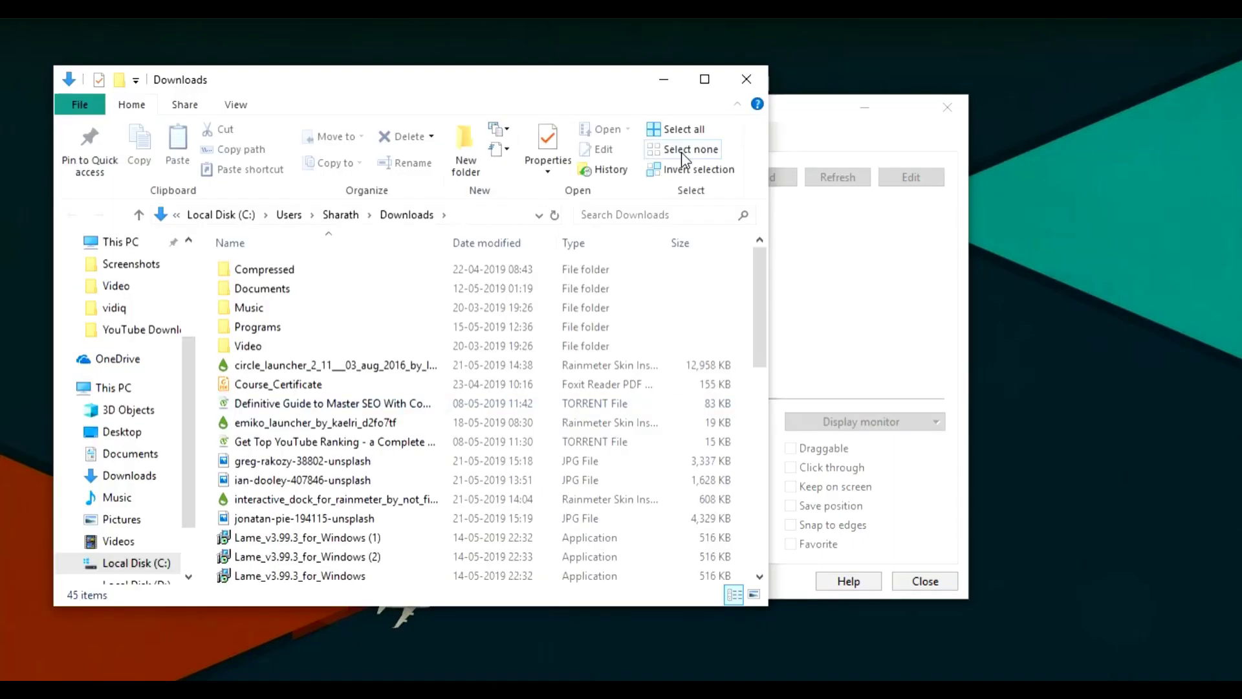
# - Install the circle_launcher .rmskin package from Downloads and view its 'To change paths' tip
pyautogui.click(705, 78)
pyautogui.doubleClick(296, 310)
pyautogui.click(685, 527)
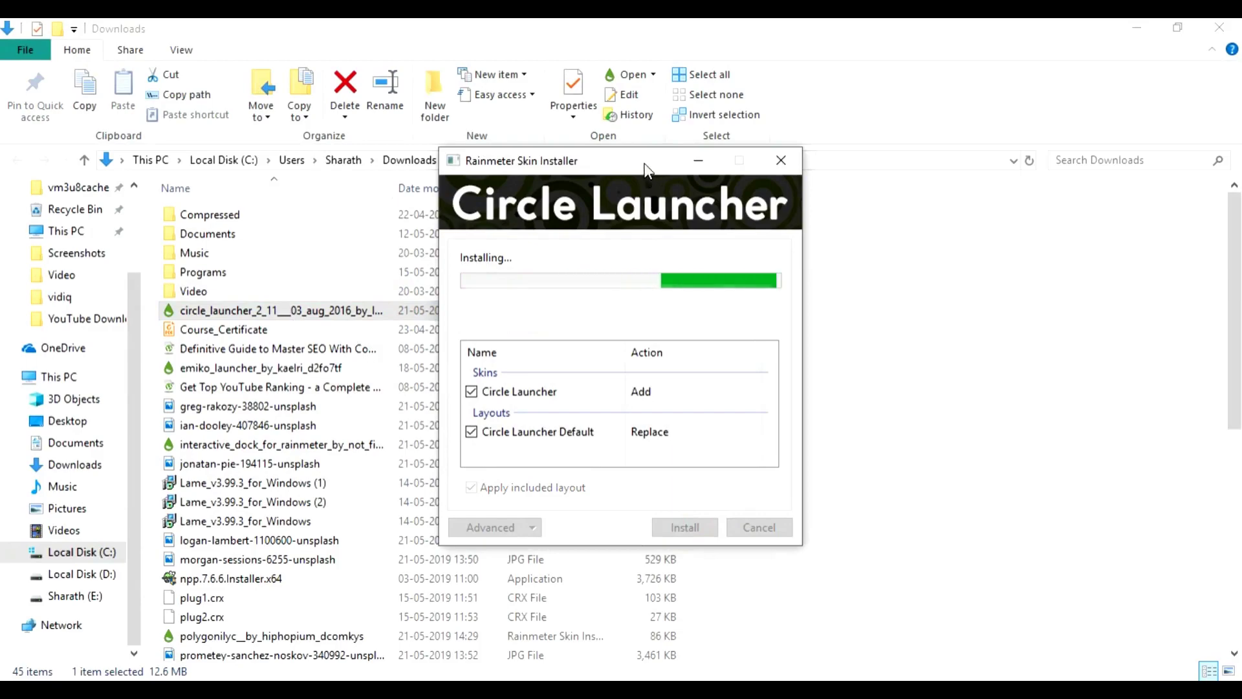
pyautogui.moveTo(646, 167); pyautogui.dragTo(377, 279)
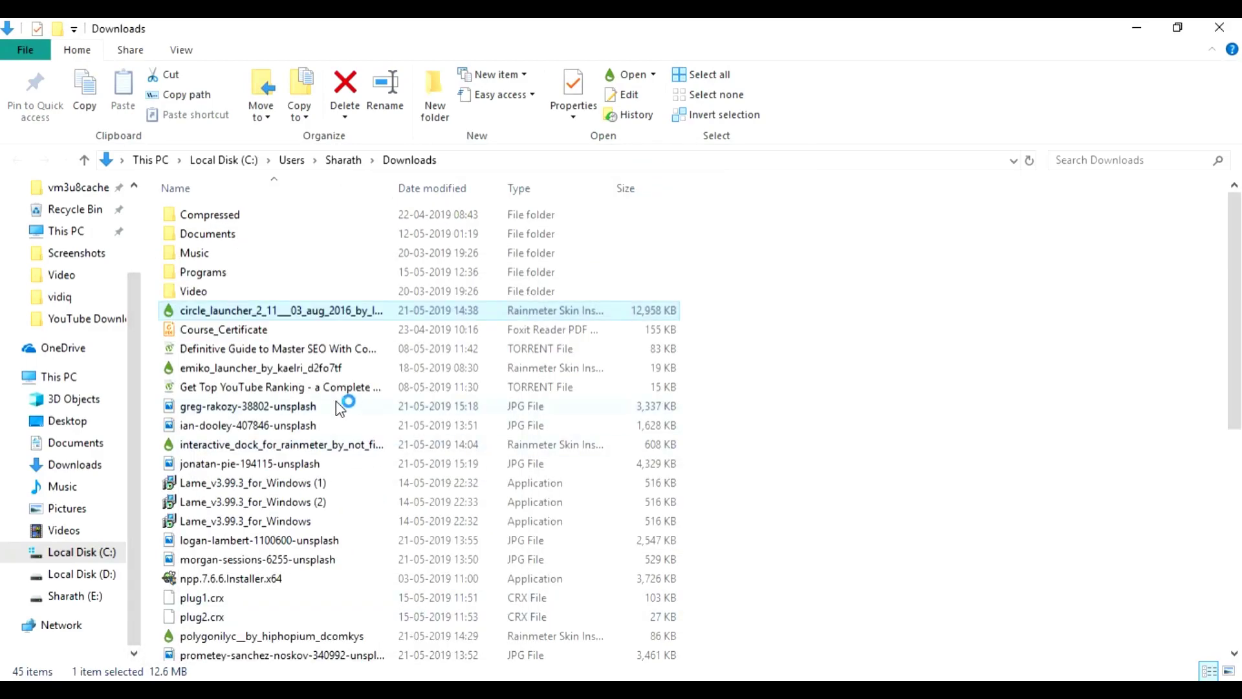
pyautogui.scroll(-2, 335, 406)
pyautogui.scroll(-3, 336, 407)
pyautogui.scroll(-2, 337, 405)
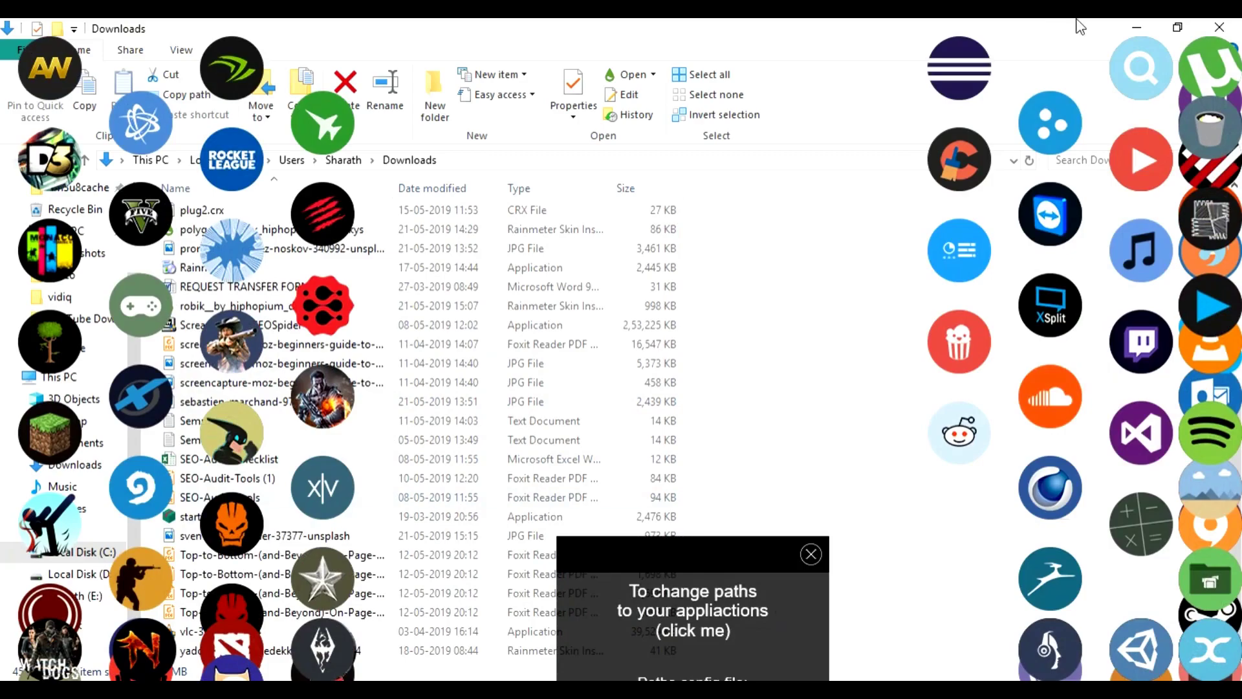
pyautogui.click(1133, 30)
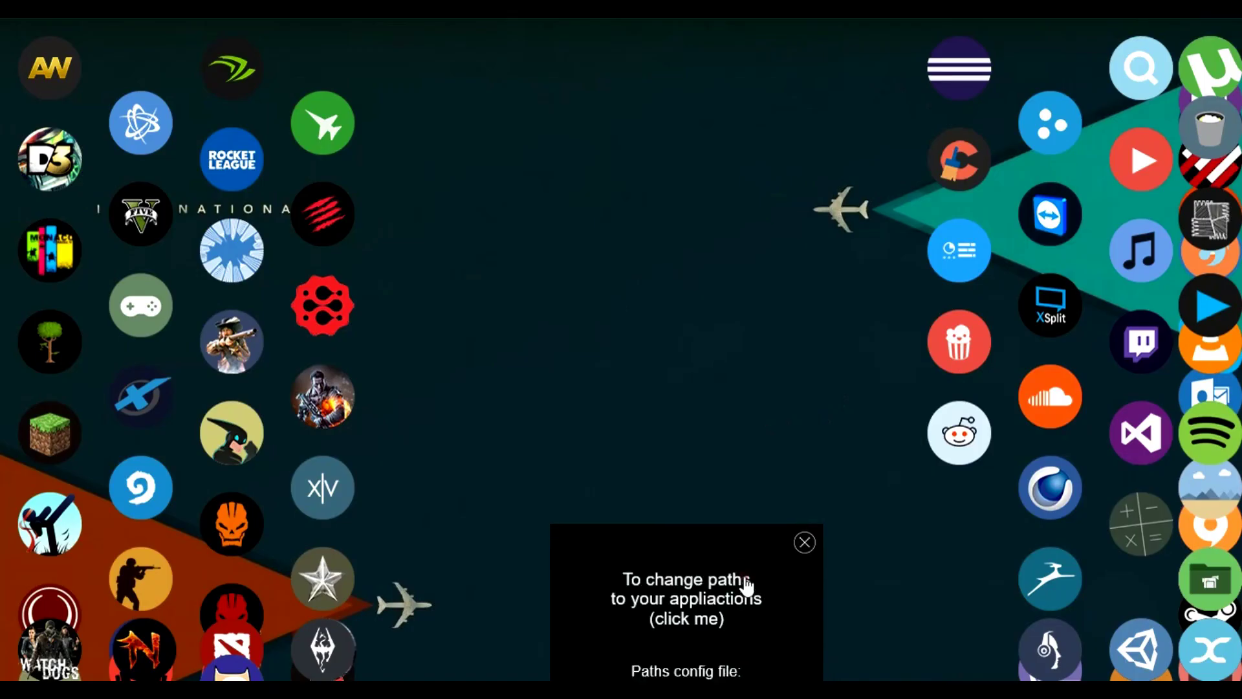
pyautogui.click(697, 419)
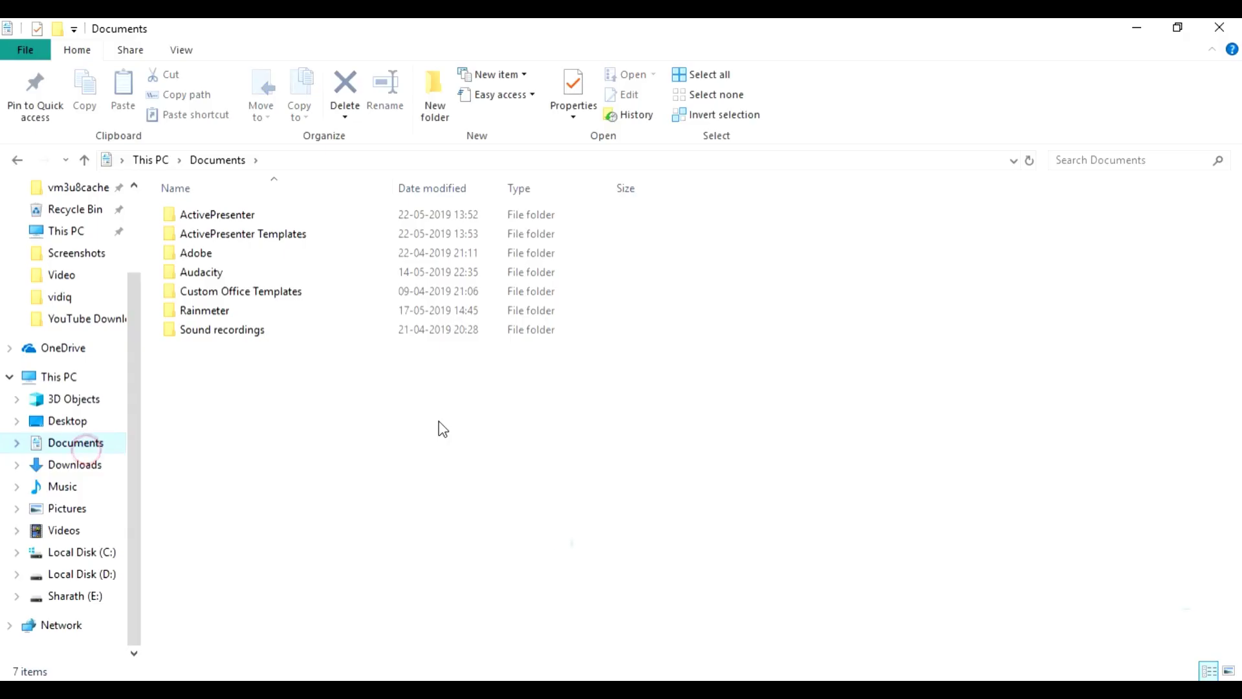
# - Go to the Documents\Rainmeter\Skins\Circle Launcher folder
pyautogui.doubleClick(260, 312)
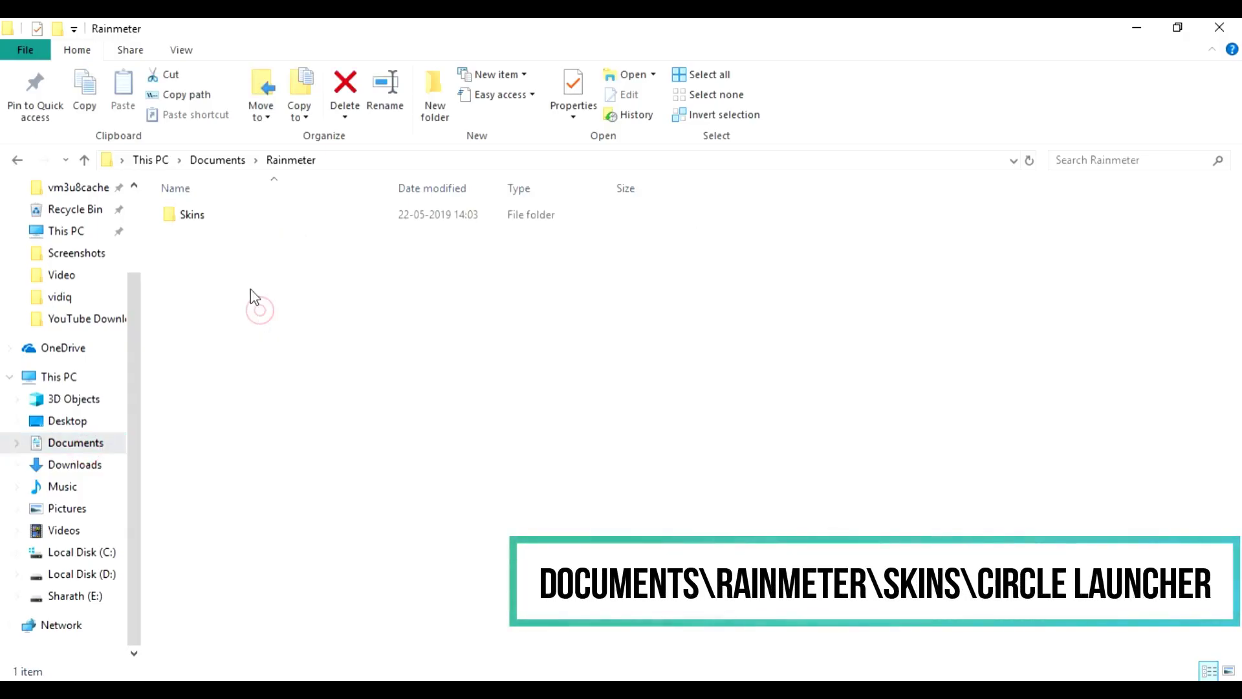
pyautogui.doubleClick(207, 216)
pyautogui.doubleClick(211, 235)
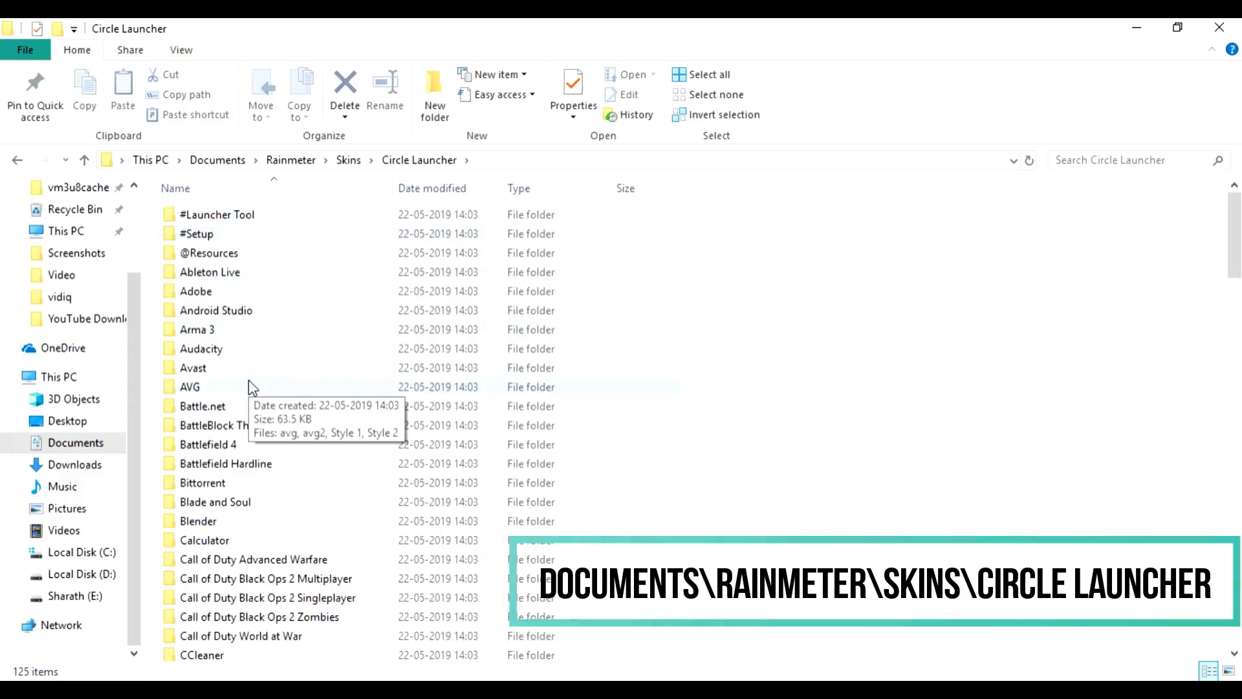
pyautogui.scroll(-3, 249, 381)
pyautogui.scroll(-2, 249, 380)
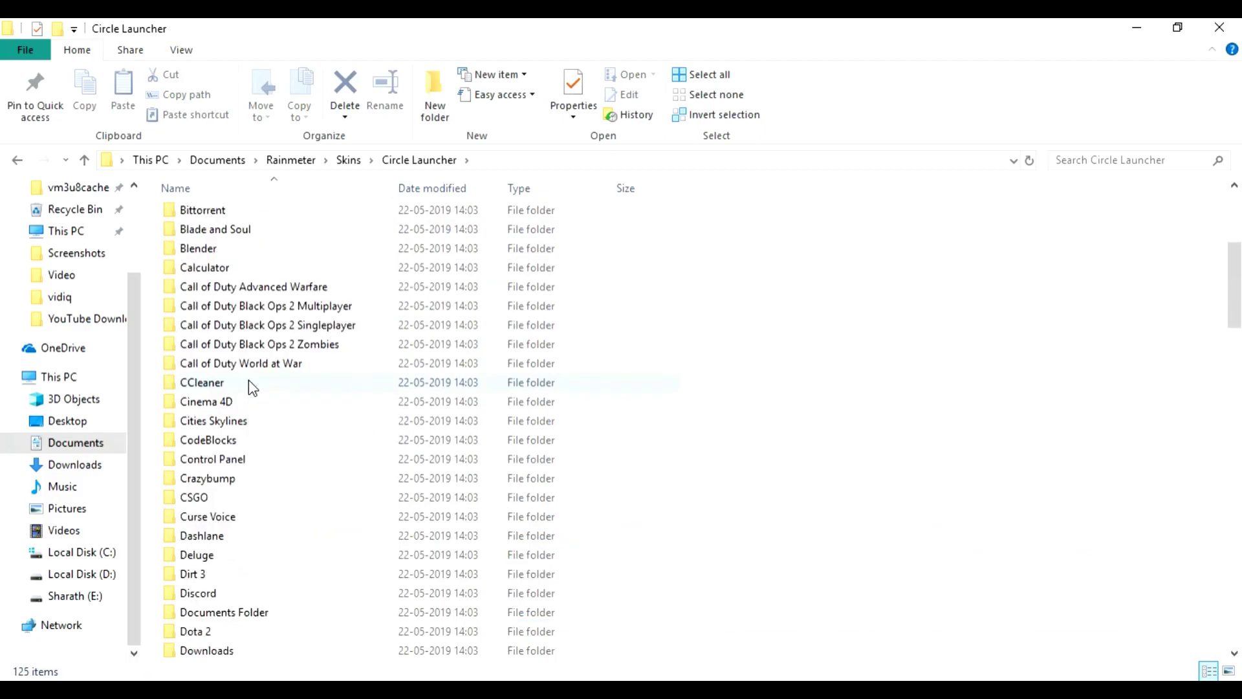
pyautogui.scroll(1, 248, 386)
pyautogui.scroll(2, 248, 386)
pyautogui.scroll(2, 248, 387)
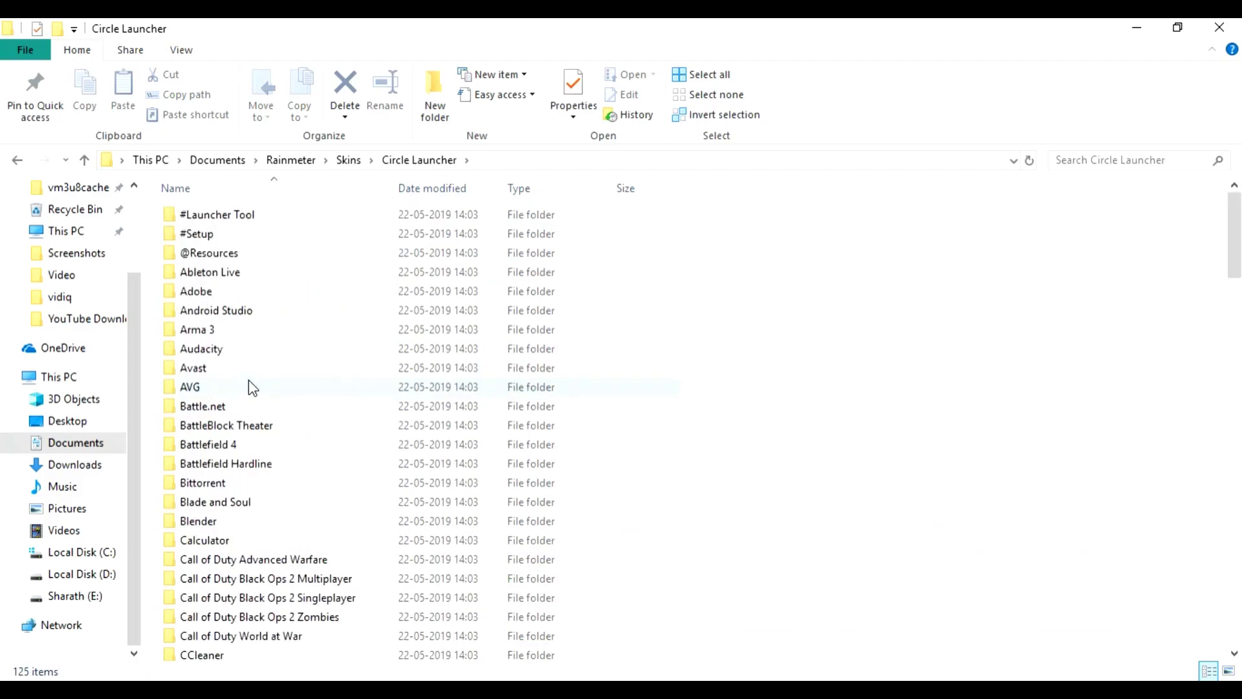
# - Select all app folders except setup/resource folders, Adobe, Calculator, Chrome and Recycle Bin
pyautogui.hotkey('ctrl', 'a')
pyautogui.keyDown('ctrl'); pyautogui.click(243, 215); pyautogui.keyUp('ctrl')
pyautogui.keyDown('ctrl'); pyautogui.click(233, 253); pyautogui.keyUp('ctrl')
pyautogui.keyDown('ctrl'); pyautogui.click(232, 274); pyautogui.keyUp('ctrl')
pyautogui.keyDown('ctrl'); pyautogui.click(222, 292); pyautogui.keyUp('ctrl')
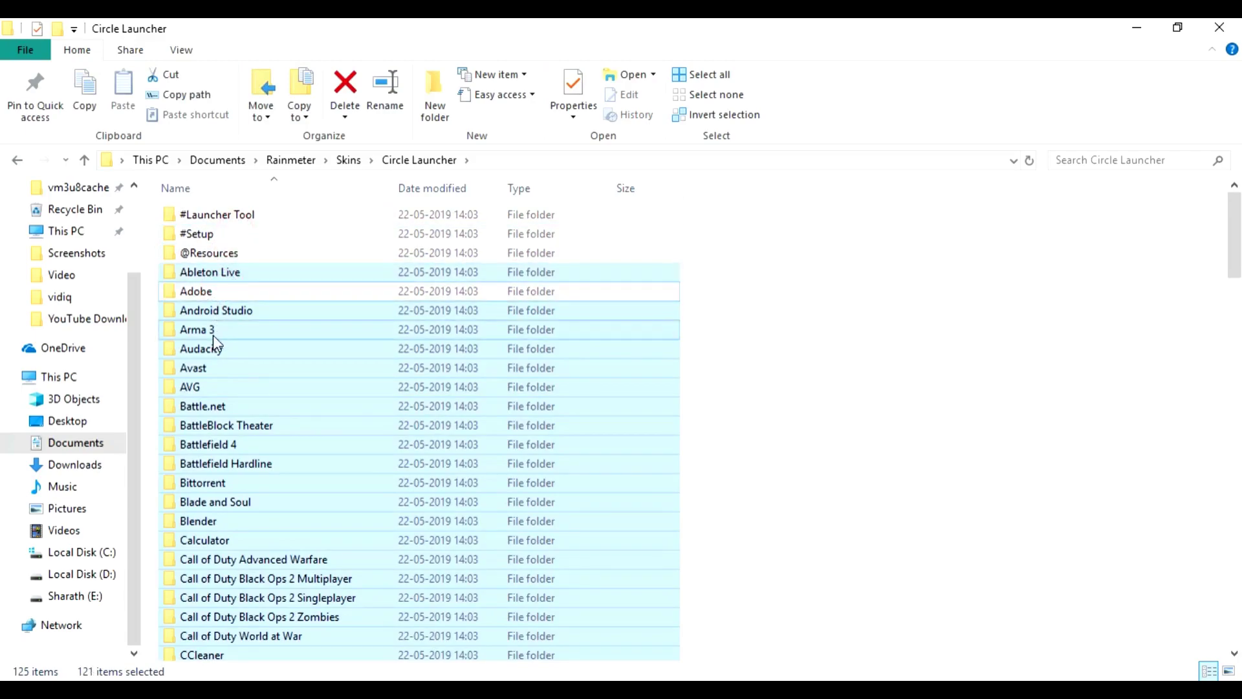
pyautogui.keyDown('ctrl'); pyautogui.click(223, 540); pyautogui.keyUp('ctrl')
pyautogui.scroll(-4, 410, 402)
pyautogui.scroll(-1, 220, 556)
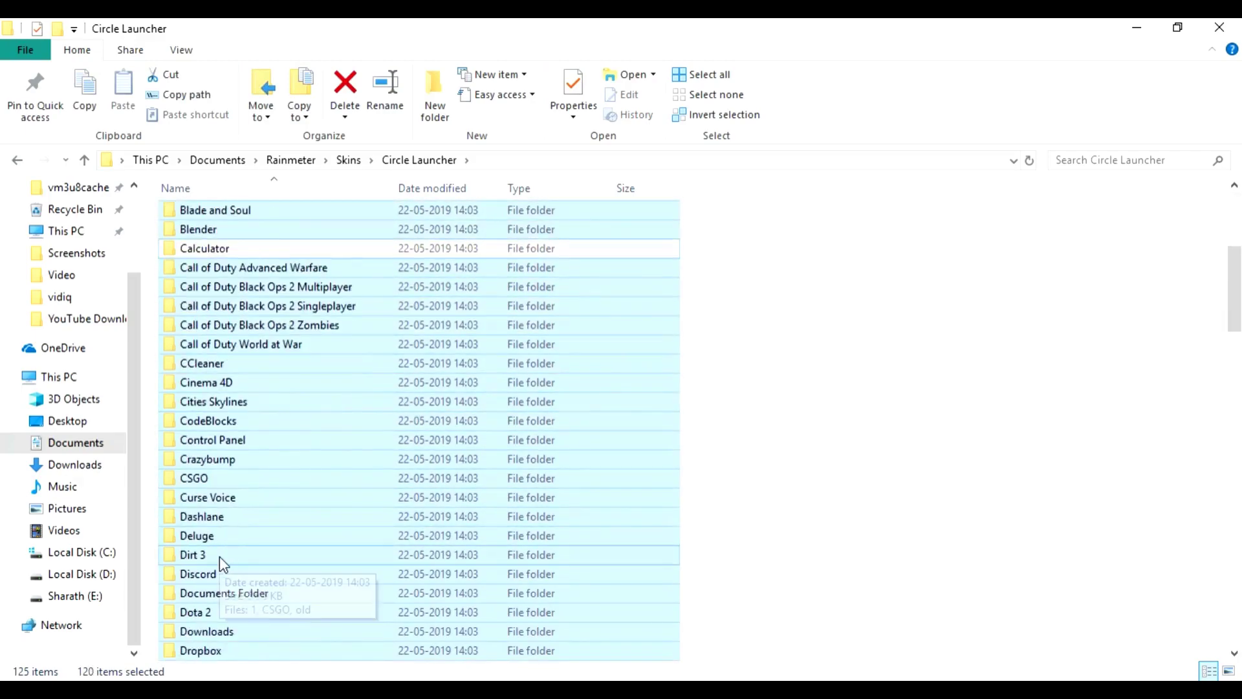
pyautogui.scroll(-1, 219, 556)
pyautogui.scroll(-3, 296, 315)
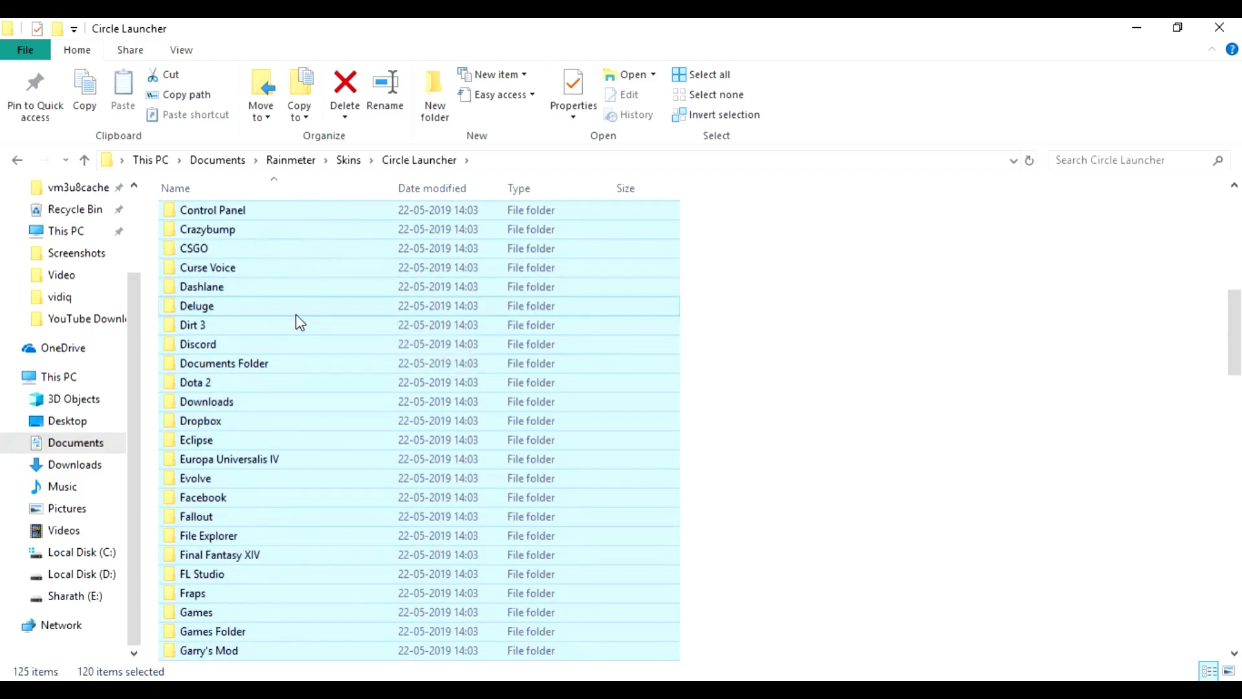
pyautogui.scroll(-1, 296, 315)
pyautogui.scroll(-2, 247, 474)
pyautogui.keyDown('ctrl'); pyautogui.click(235, 535); pyautogui.keyUp('ctrl')
pyautogui.scroll(-4, 341, 475)
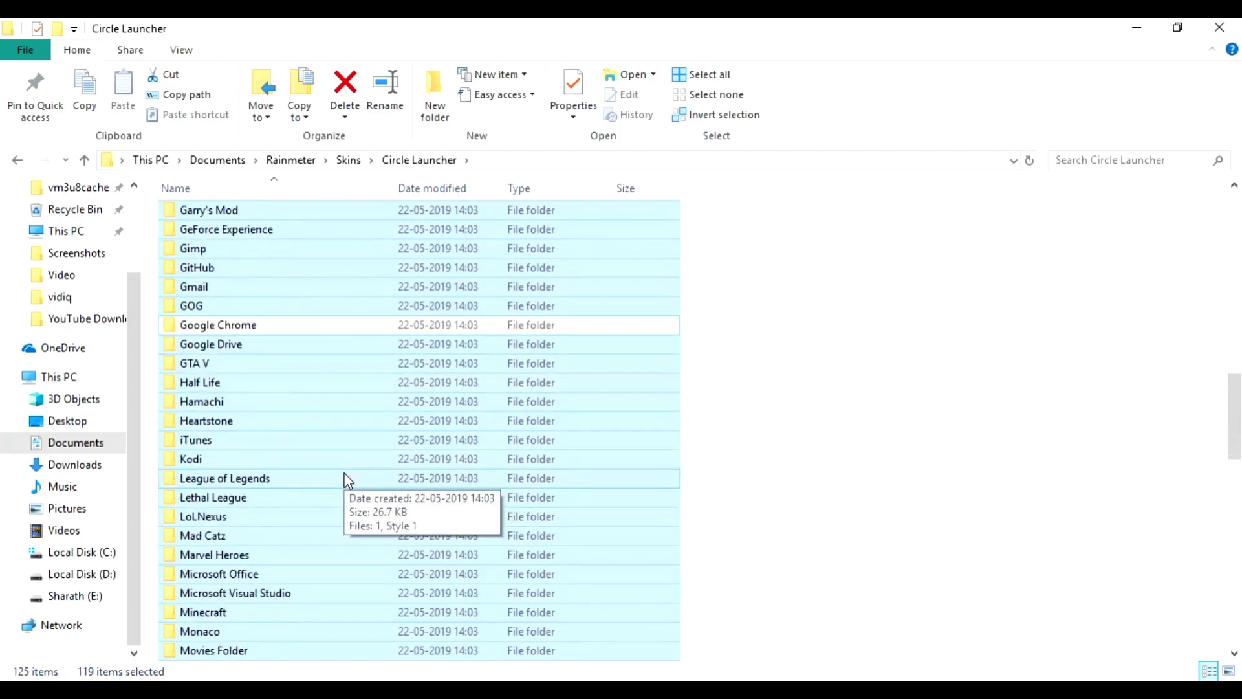
pyautogui.scroll(-1, 292, 474)
pyautogui.scroll(-3, 253, 437)
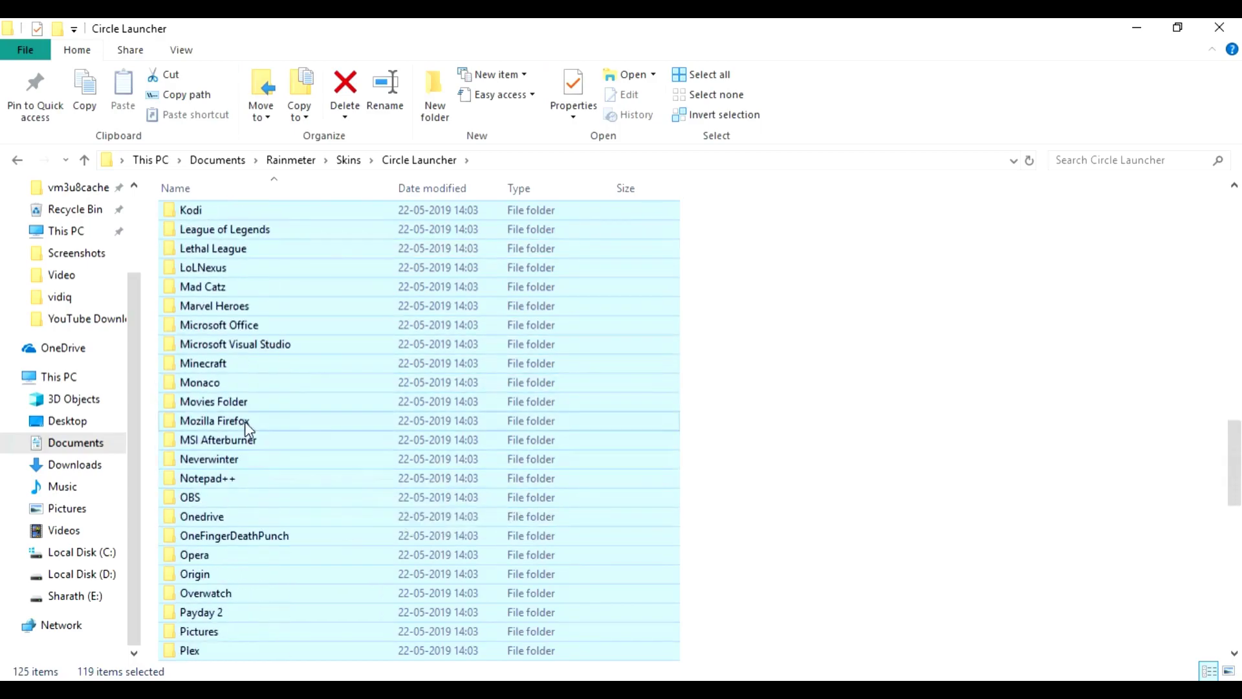
pyautogui.keyDown('ctrl'); pyautogui.click(293, 403); pyautogui.keyUp('ctrl')
pyautogui.scroll(-2, 314, 432)
pyautogui.scroll(-1, 313, 432)
pyautogui.scroll(-2, 313, 432)
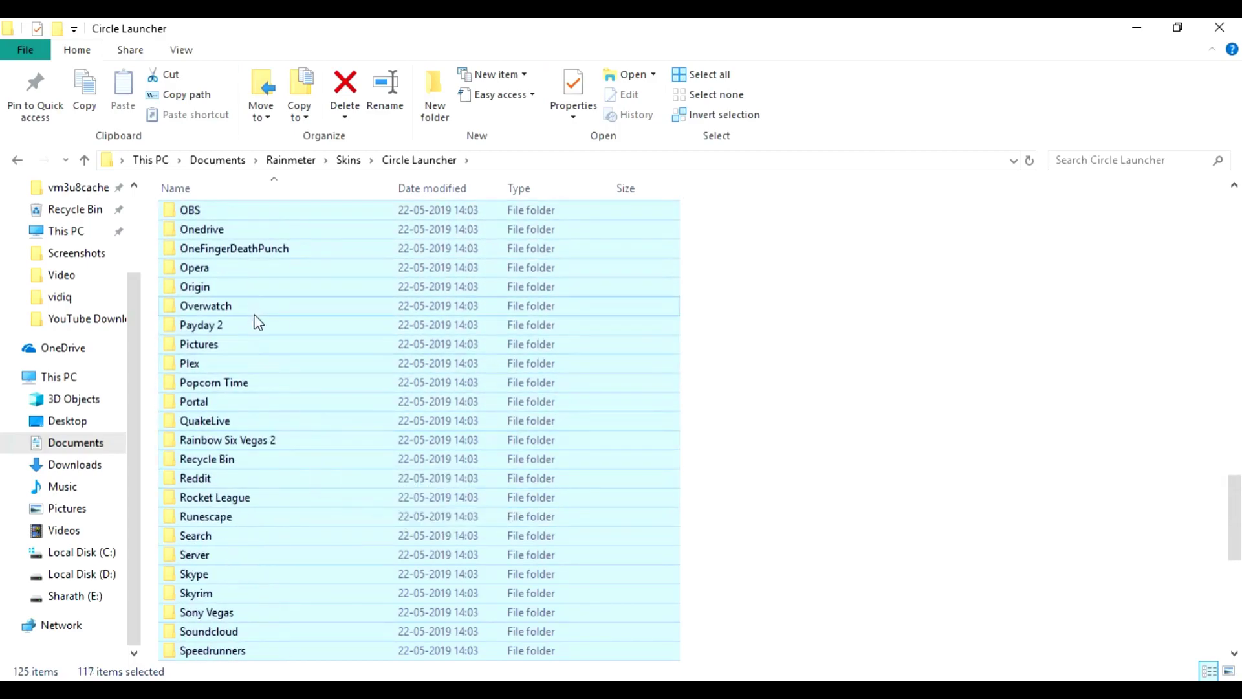
pyautogui.keyDown('ctrl'); pyautogui.click(301, 458); pyautogui.keyUp('ctrl')
pyautogui.scroll(-2, 218, 544)
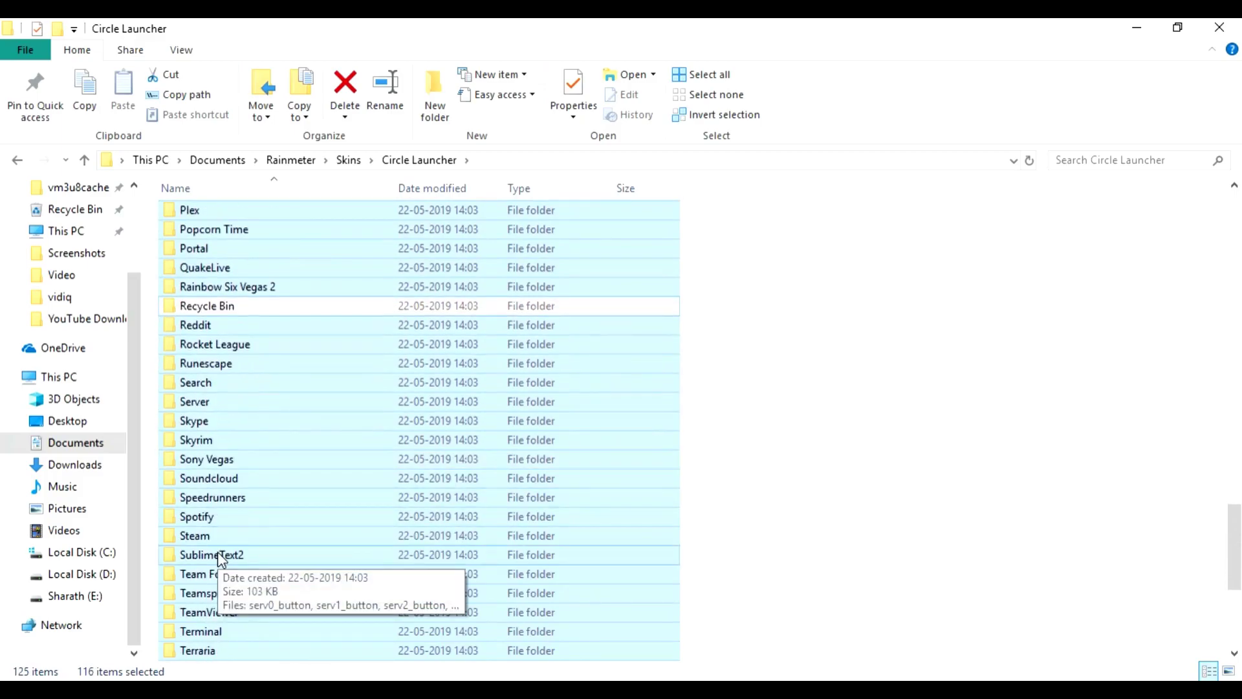
pyautogui.scroll(-2, 218, 552)
pyautogui.scroll(-2, 217, 552)
pyautogui.scroll(-1, 217, 551)
pyautogui.scroll(1, 676, 583)
pyautogui.scroll(2, 676, 582)
pyautogui.scroll(2, 677, 582)
pyautogui.scroll(10, 677, 587)
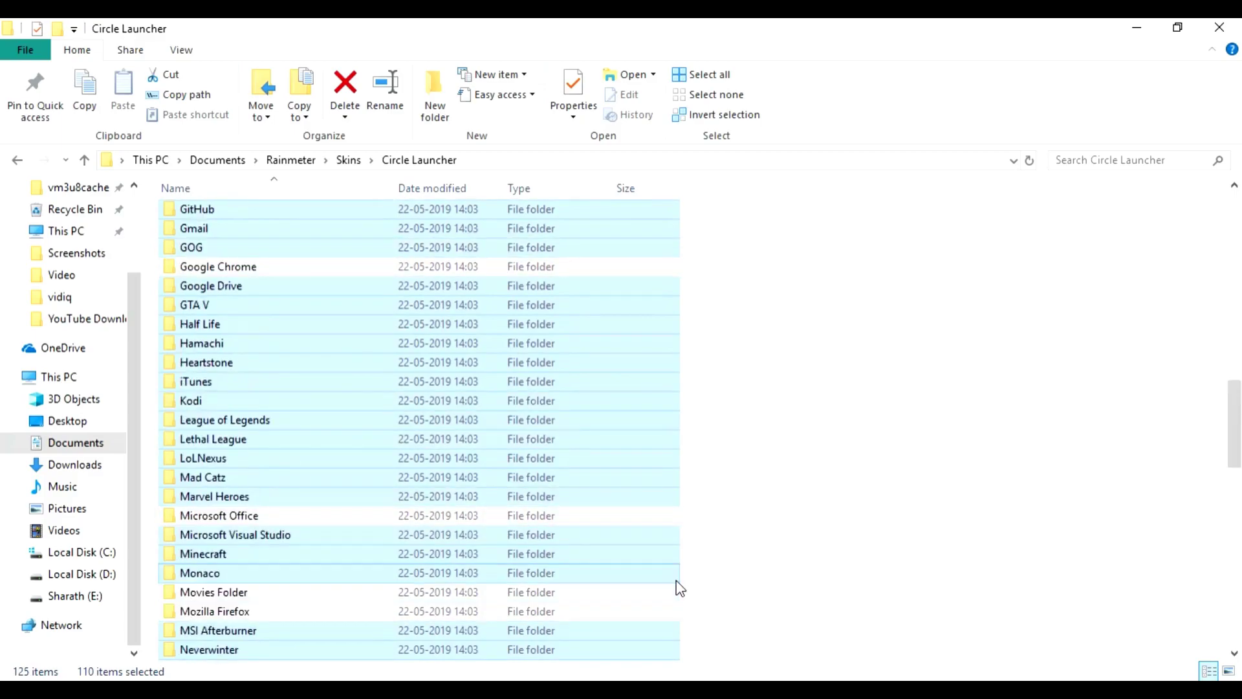
pyautogui.scroll(9, 676, 588)
pyautogui.scroll(7, 677, 588)
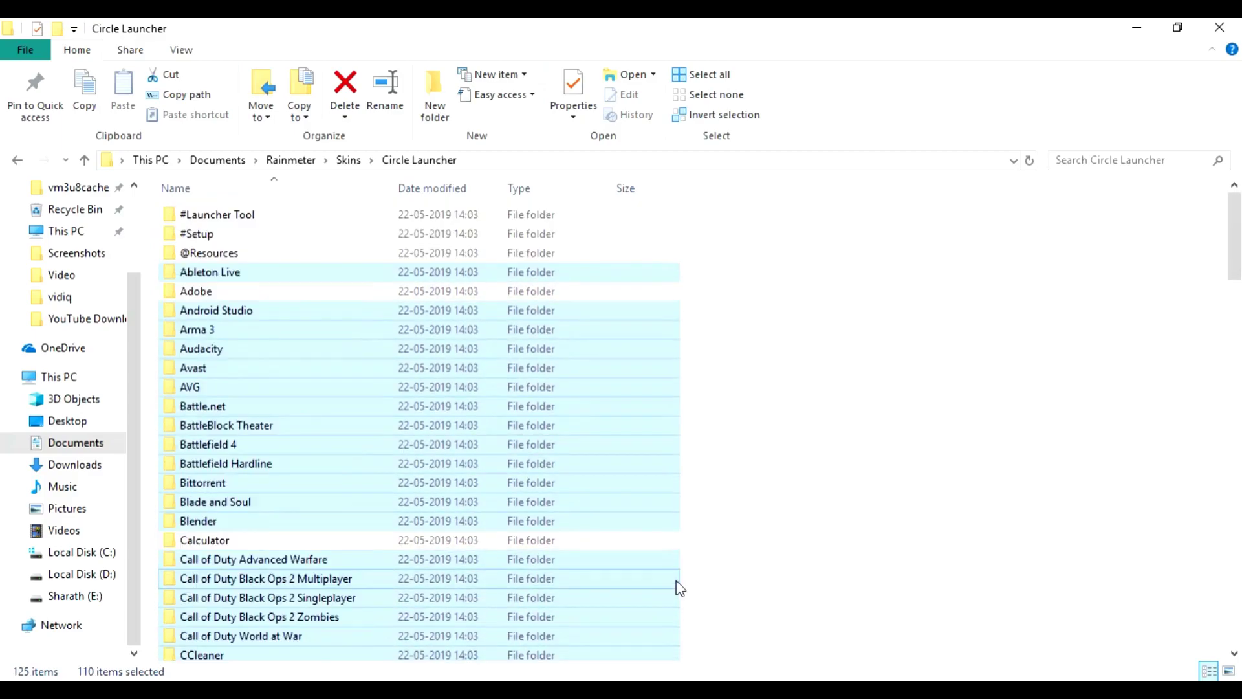
# - Recycle the selected folders; drag out Control Panel, YouTube, Recycle Bin, uTorrent, InfoPath and Access launchers
pyautogui.press('Delete')
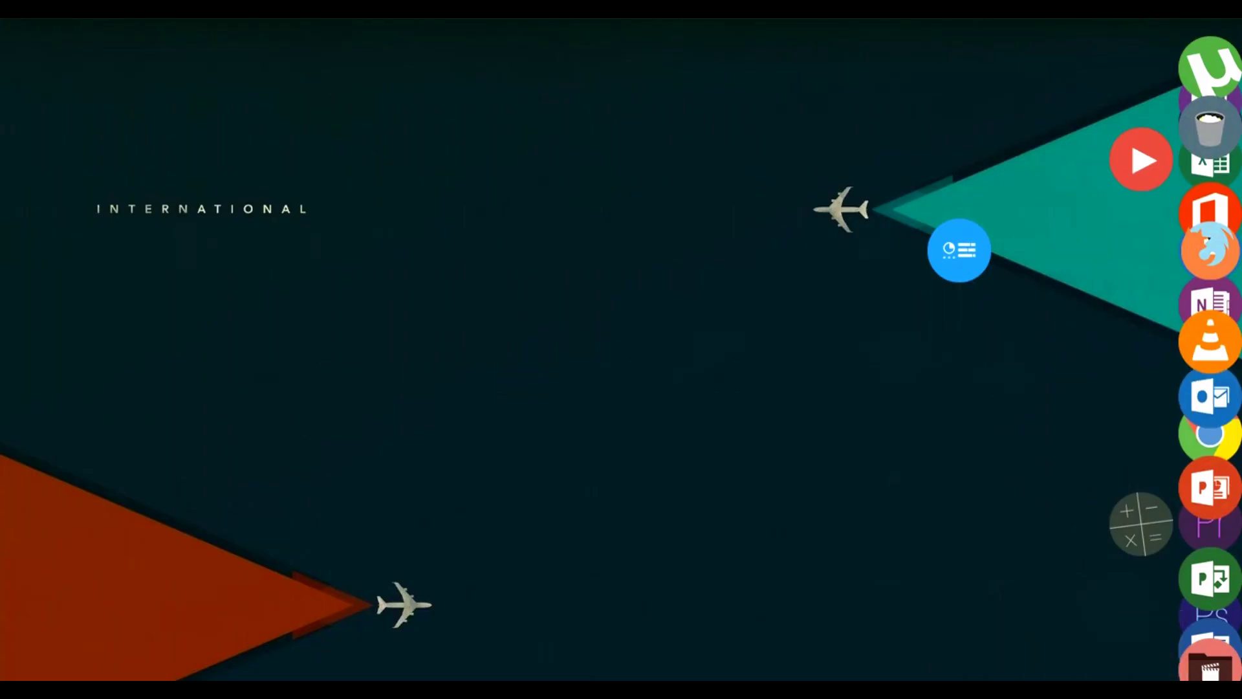
pyautogui.moveTo(960, 258); pyautogui.dragTo(398, 439)
pyautogui.moveTo(1142, 160); pyautogui.dragTo(278, 343)
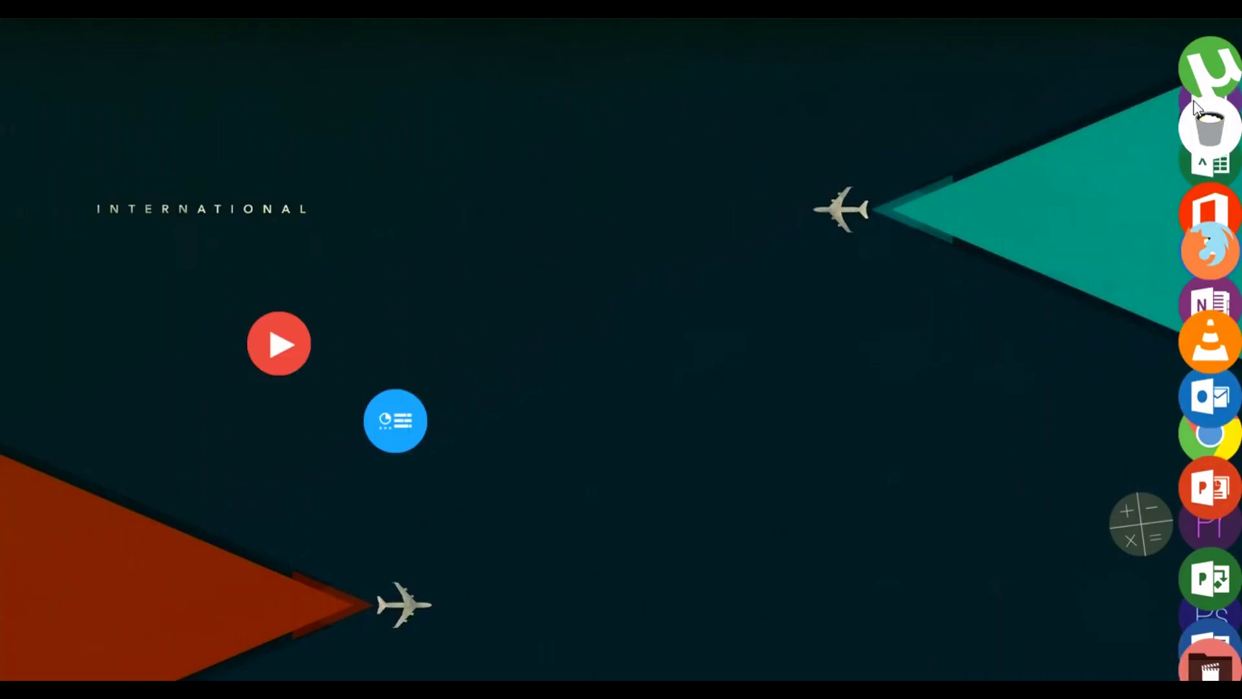
pyautogui.moveTo(1211, 127); pyautogui.dragTo(639, 50)
pyautogui.moveTo(1210, 68); pyautogui.dragTo(855, 51)
pyautogui.moveTo(1214, 107); pyautogui.dragTo(925, 174)
pyautogui.moveTo(1211, 64); pyautogui.dragTo(976, 70)
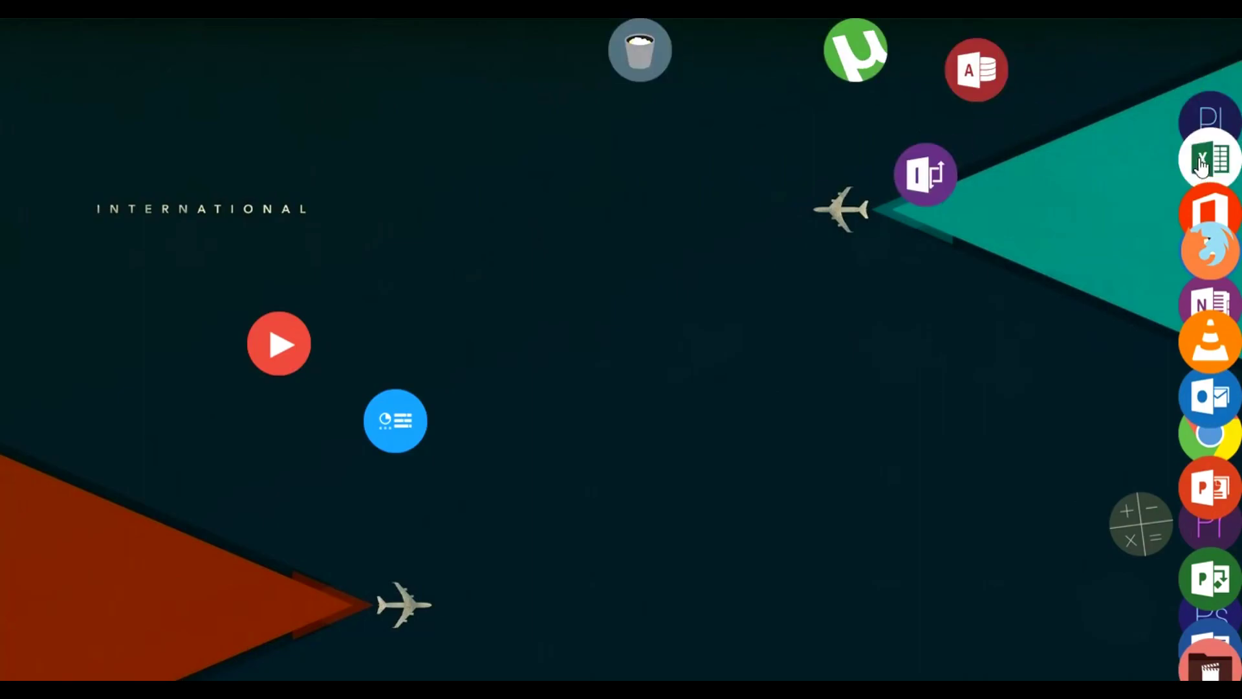
# - Place the Excel, PI, Office, Firefox, Lightroom, Lync, OneNote, InDesign and VLC launchers on the desktop
pyautogui.moveTo(1211, 158); pyautogui.dragTo(769, 153)
pyautogui.moveTo(1211, 119); pyautogui.dragTo(1101, 51)
pyautogui.moveTo(1210, 209); pyautogui.dragTo(1065, 139)
pyautogui.moveTo(1210, 249); pyautogui.dragTo(959, 297)
pyautogui.moveTo(1211, 209); pyautogui.dragTo(1166, 51)
pyautogui.moveTo(1210, 249); pyautogui.dragTo(1060, 230)
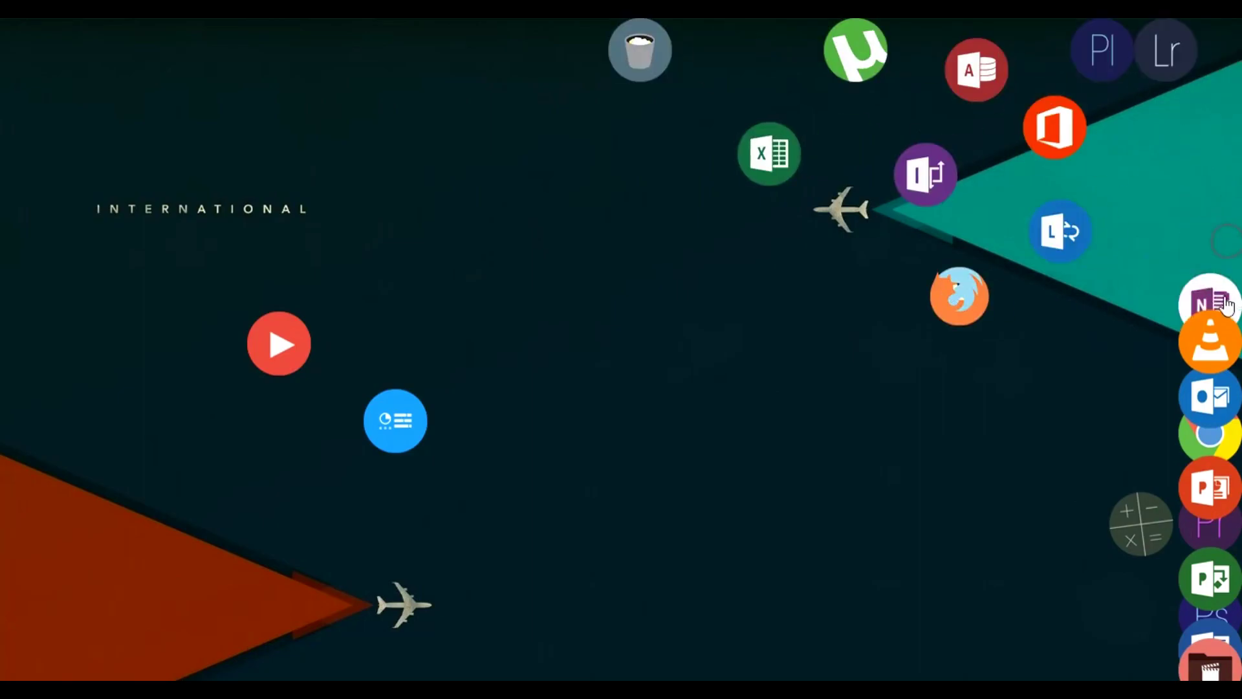
pyautogui.moveTo(1211, 304); pyautogui.dragTo(1183, 145)
pyautogui.moveTo(1211, 341); pyautogui.dragTo(1189, 221)
pyautogui.moveTo(1210, 395); pyautogui.dragTo(1167, 357)
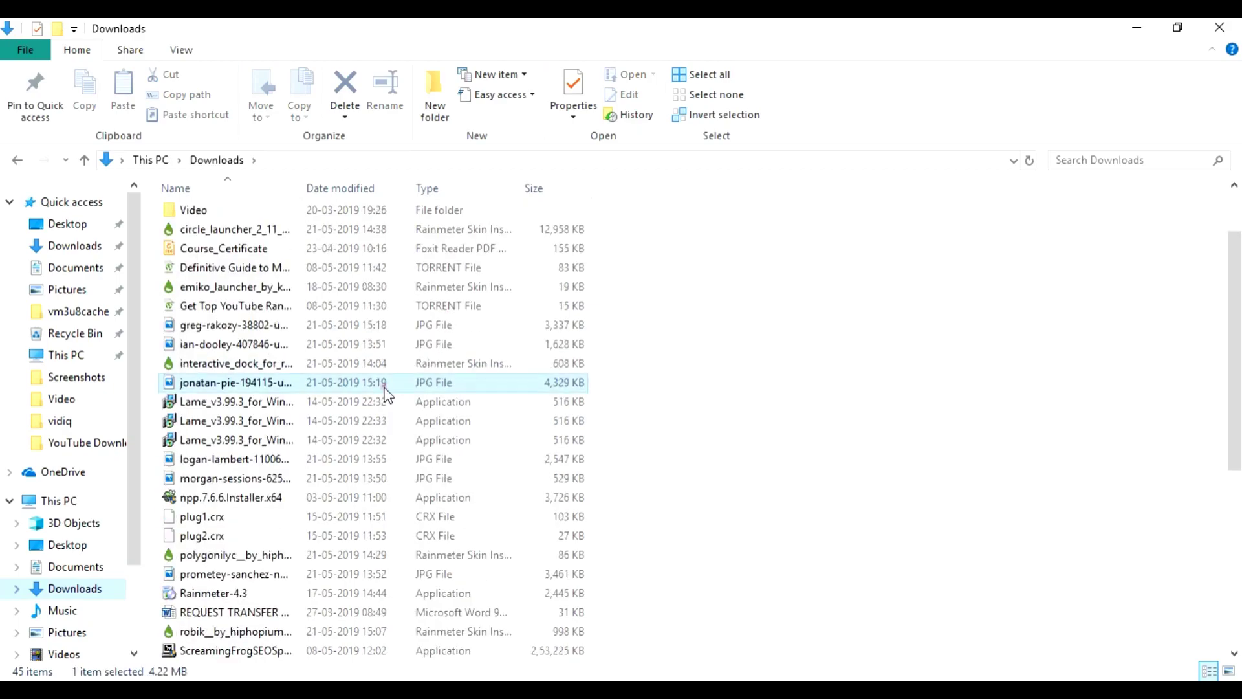
# - Install the Robik .rmskin package with the Rainmeter Skin Installer
pyautogui.click(233, 634)
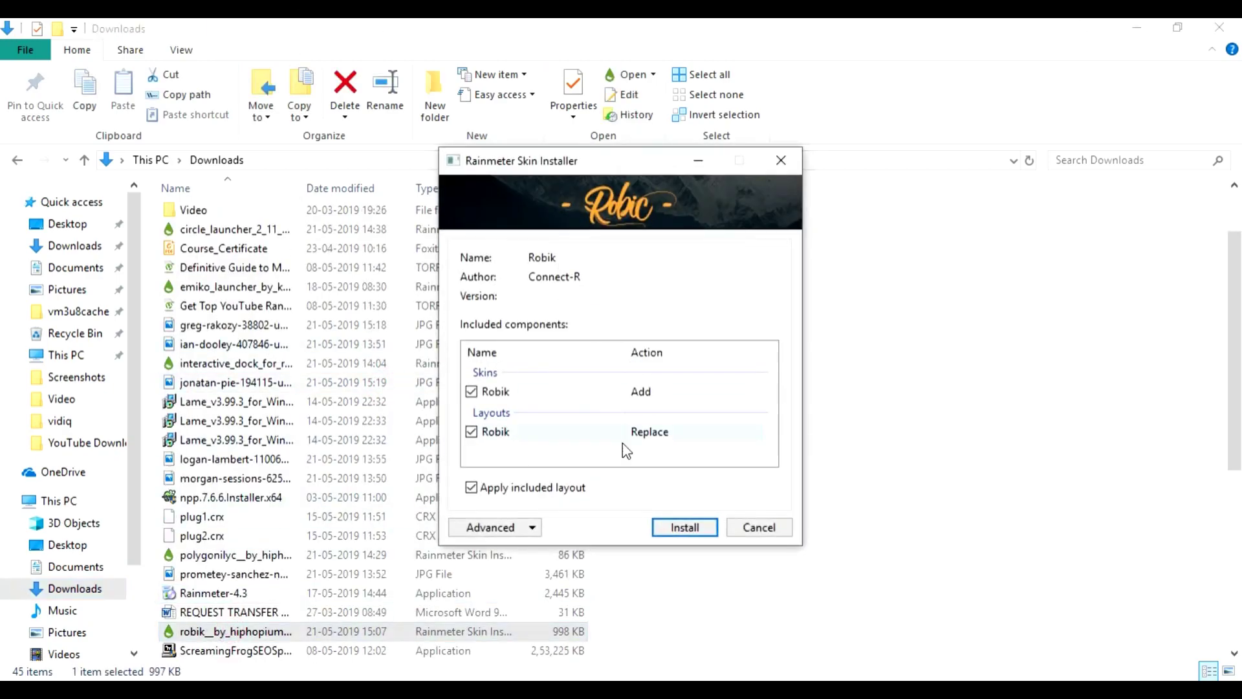
pyautogui.click(669, 527)
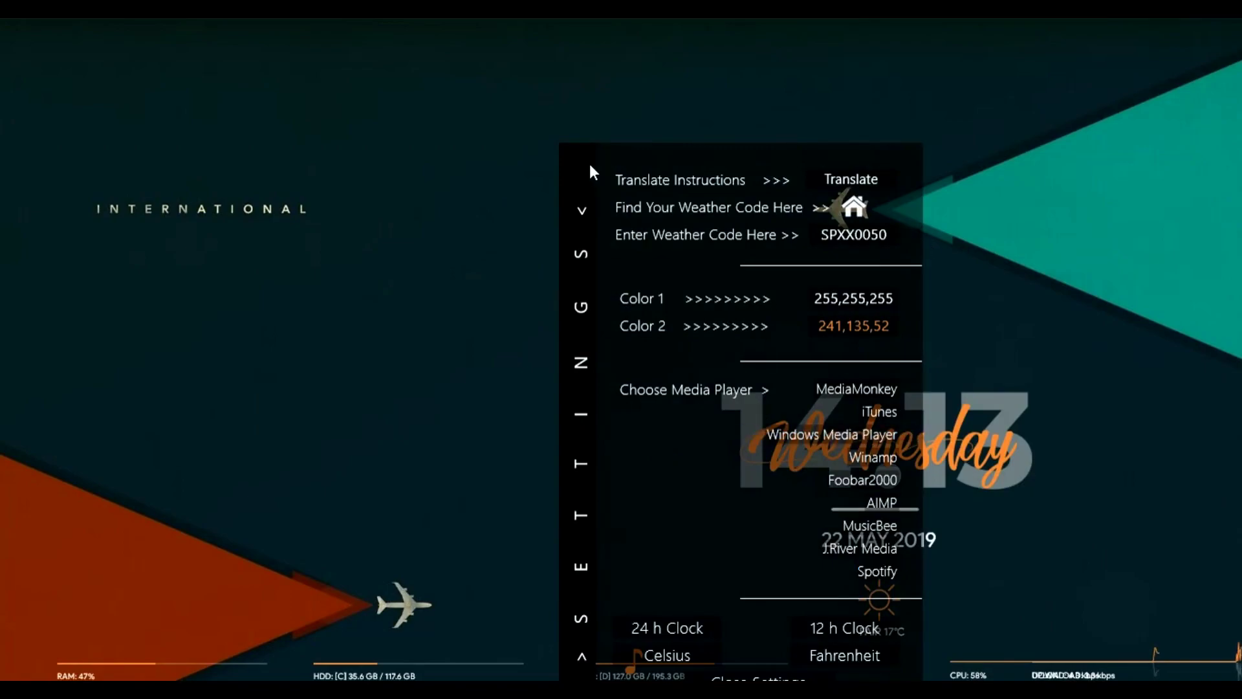
# - Close the Robik settings panel and move the clock and date to upper centre
pyautogui.moveTo(590, 164); pyautogui.dragTo(511, 68)
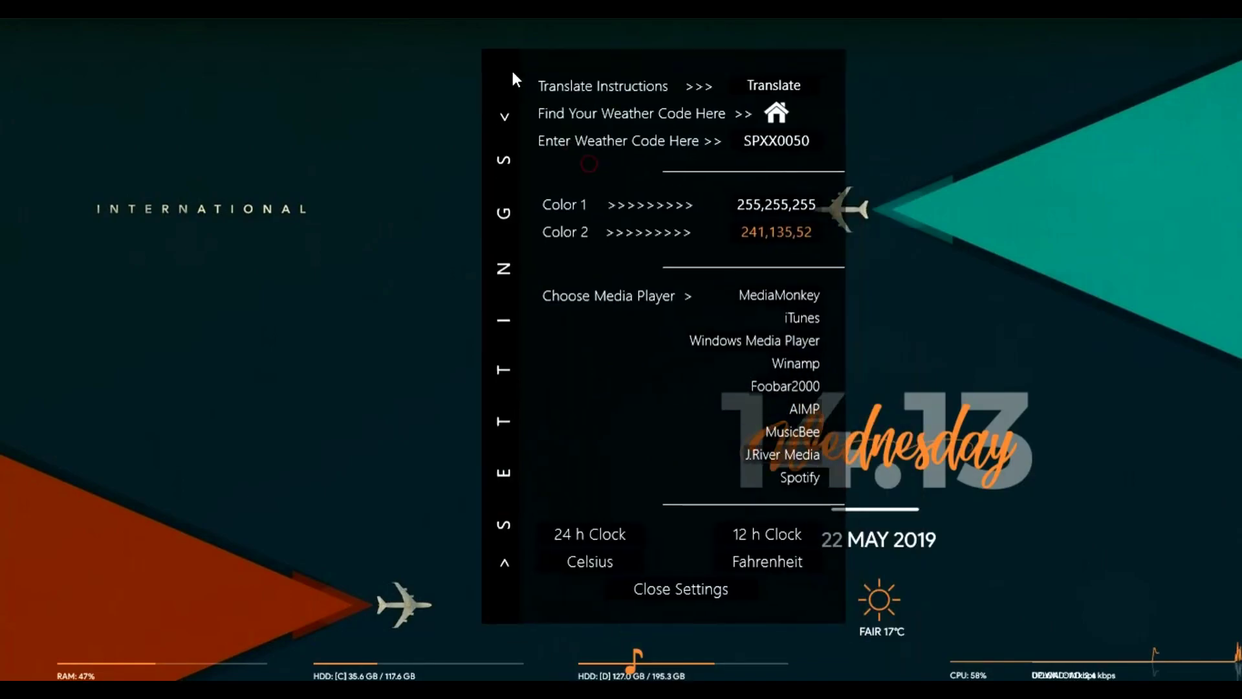
pyautogui.click(690, 590)
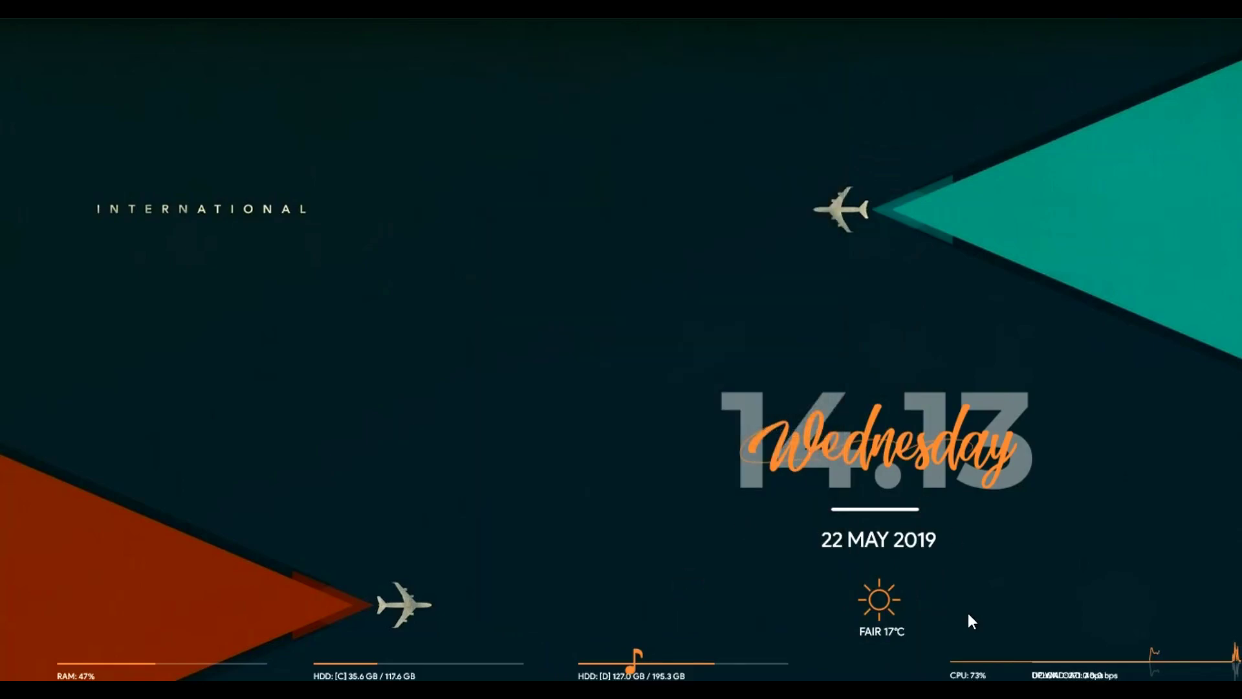
pyautogui.moveTo(854, 440)
pyautogui.mouseDown()
pyautogui.moveTo(552, 269)
pyautogui.moveTo(551, 255)
pyautogui.mouseUp()
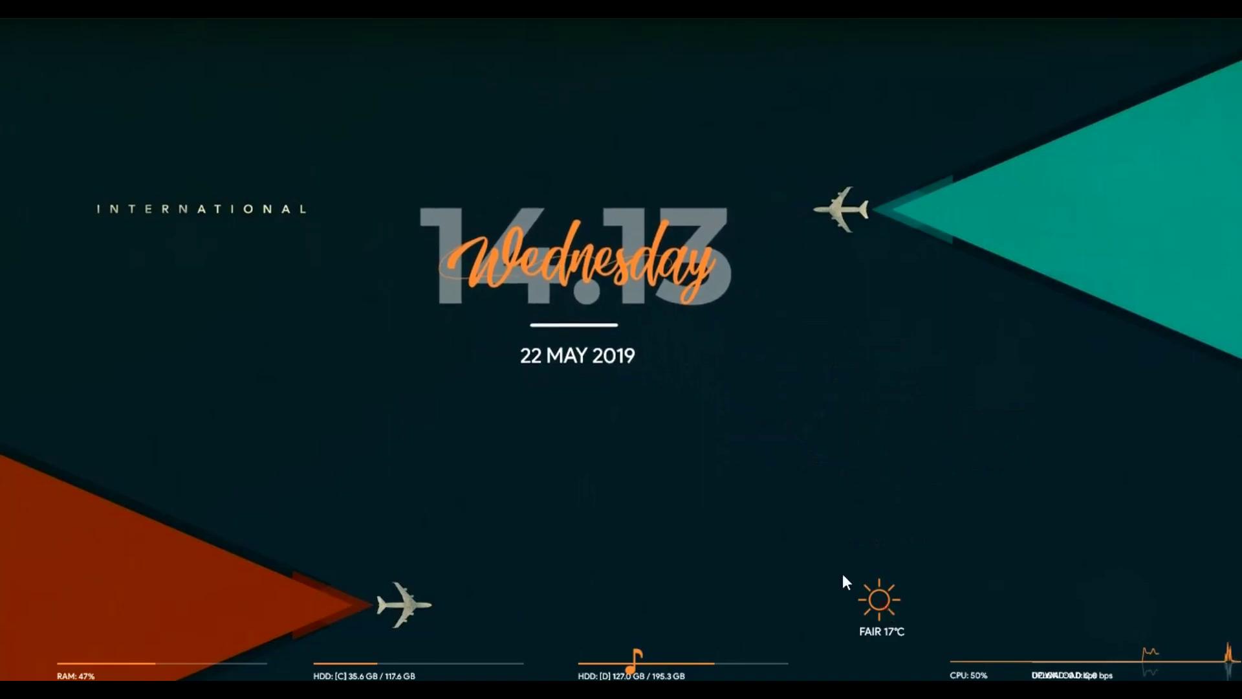
# - Unload the Robik weather widget and the C-drive meter
pyautogui.moveTo(882, 606); pyautogui.dragTo(698, 478)
pyautogui.rightClick(697, 478)
pyautogui.click(718, 469)
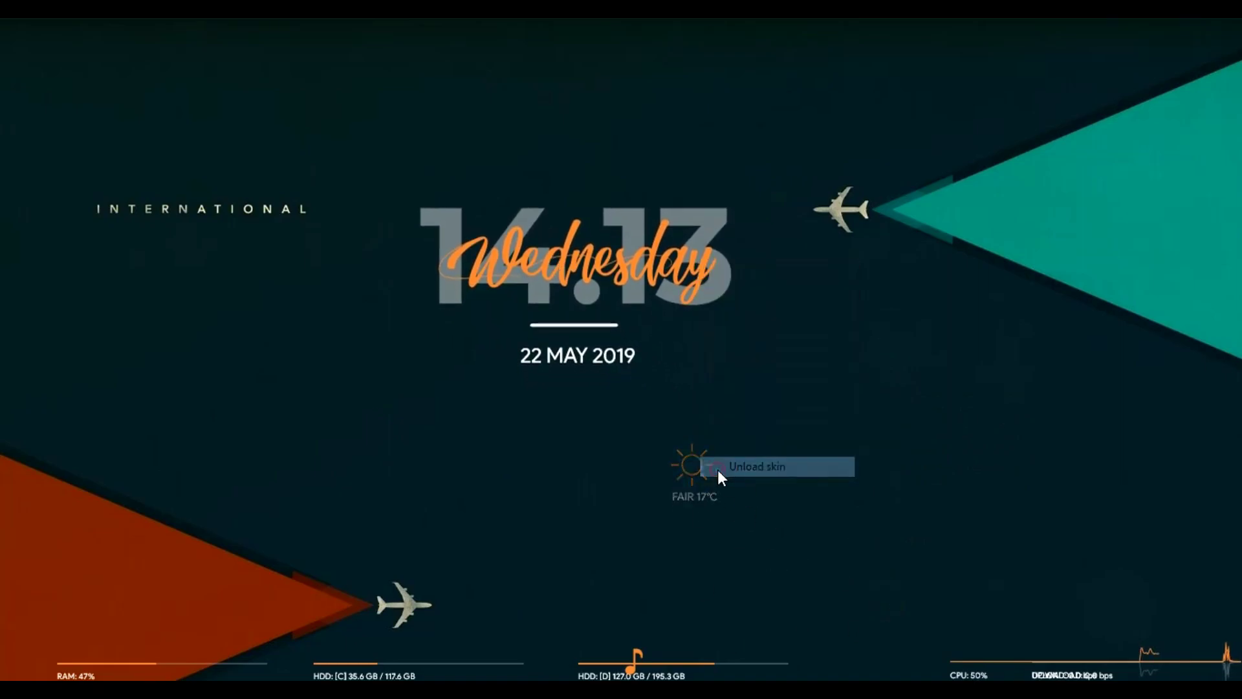
pyautogui.rightClick(467, 489)
pyautogui.click(499, 470)
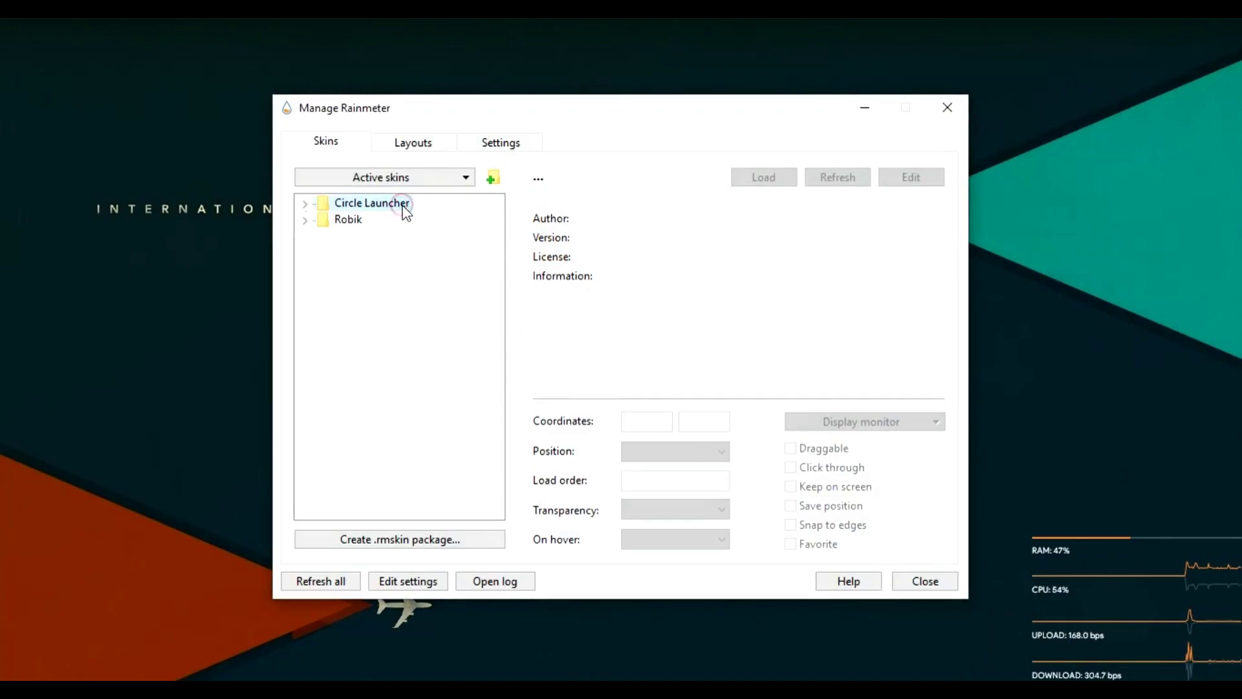
# - Load the After Effects Normal and Slim Photoshop launchers, placing Ps below Ae
pyautogui.click(305, 203)
pyautogui.doubleClick(379, 303)
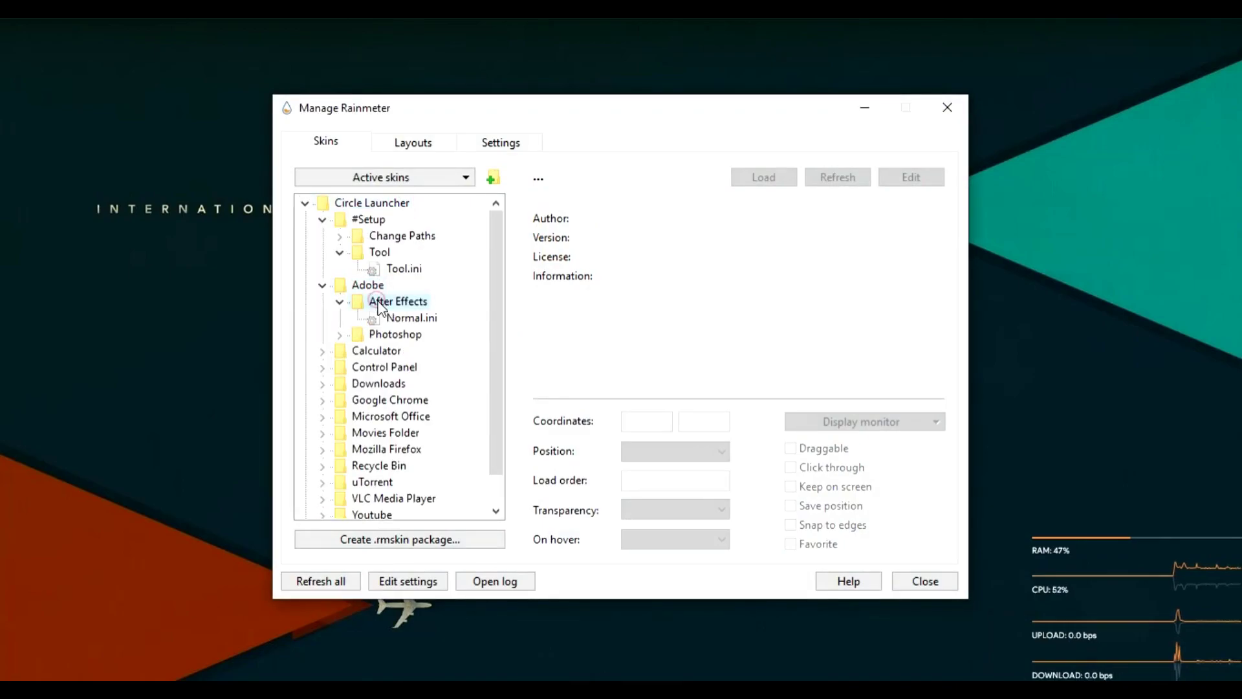
pyautogui.click(401, 319)
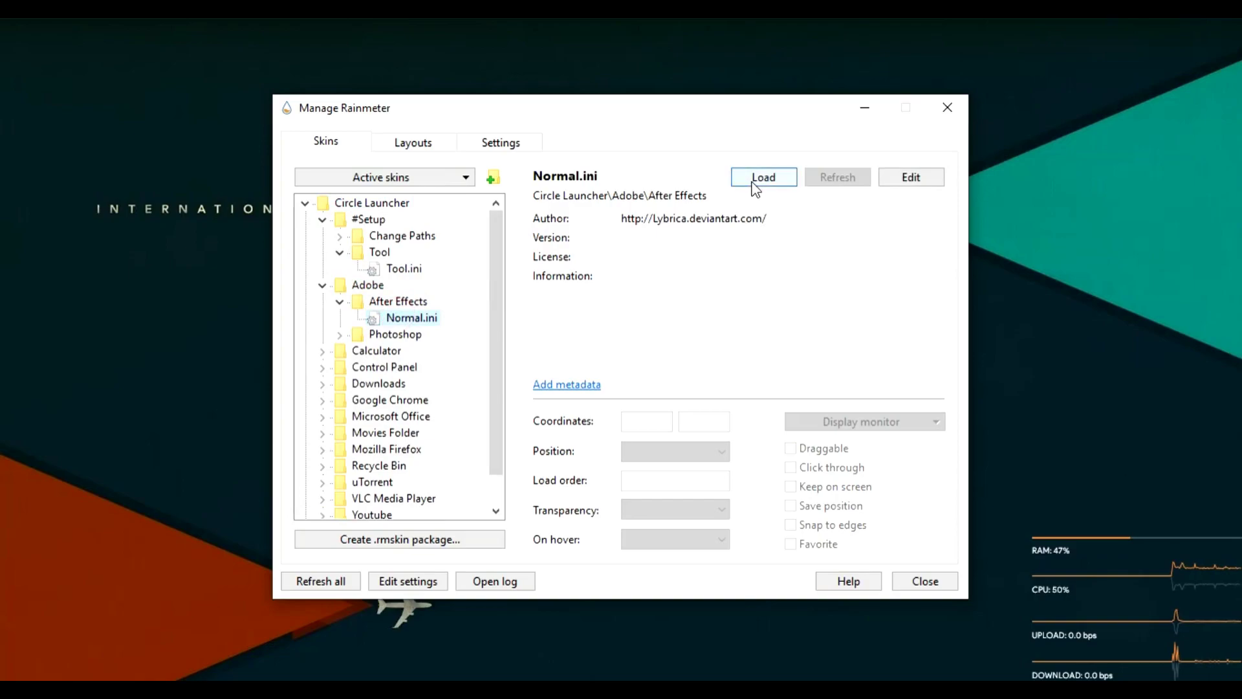
pyautogui.click(756, 182)
pyautogui.doubleClick(395, 335)
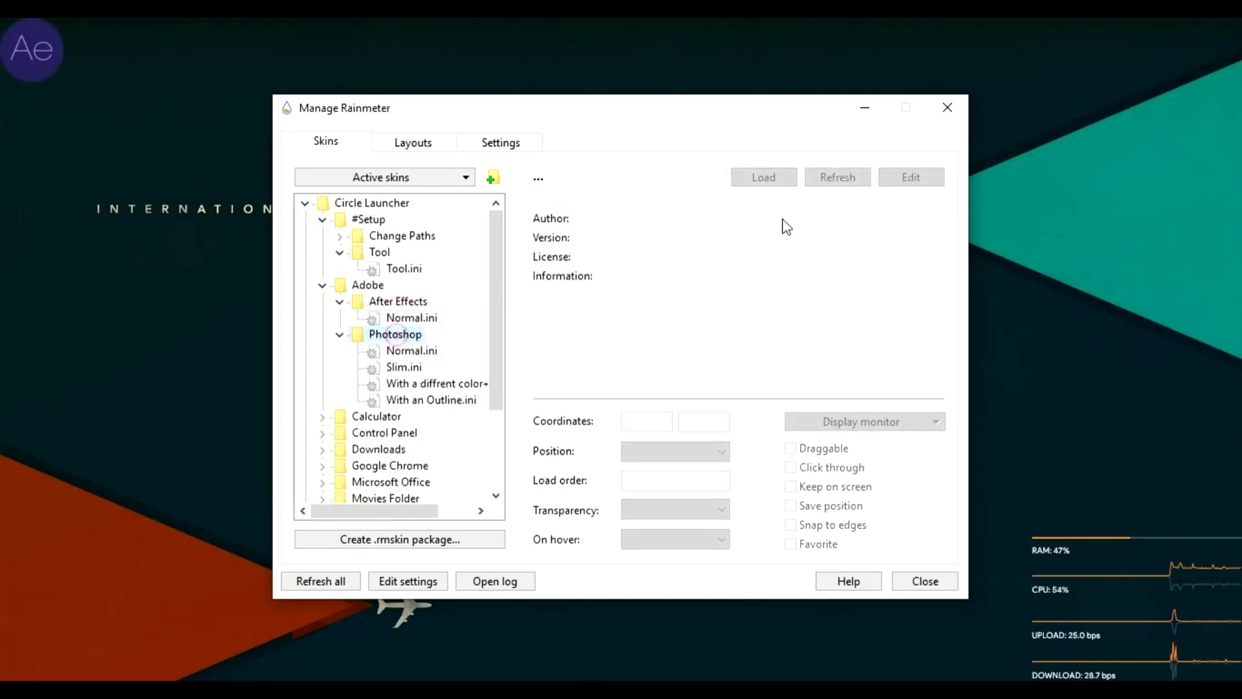
pyautogui.click(403, 367)
pyautogui.moveTo(778, 109); pyautogui.dragTo(666, 110)
pyautogui.click(656, 179)
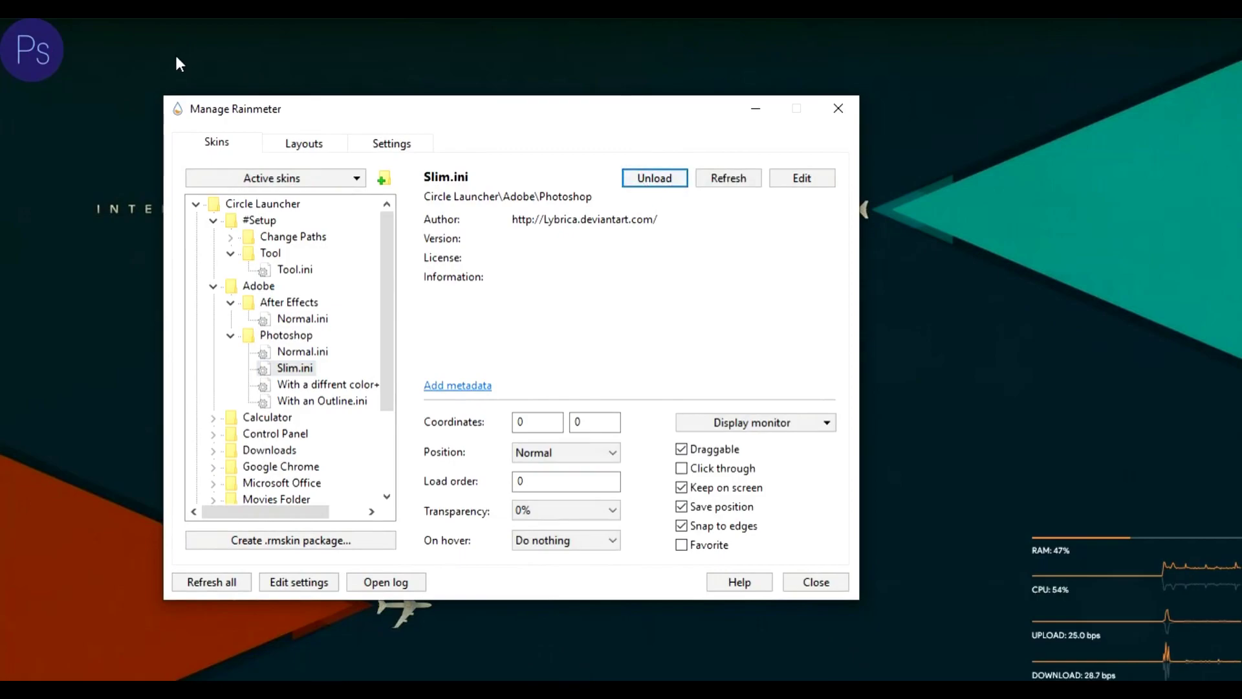
pyautogui.moveTo(35, 47); pyautogui.dragTo(56, 163)
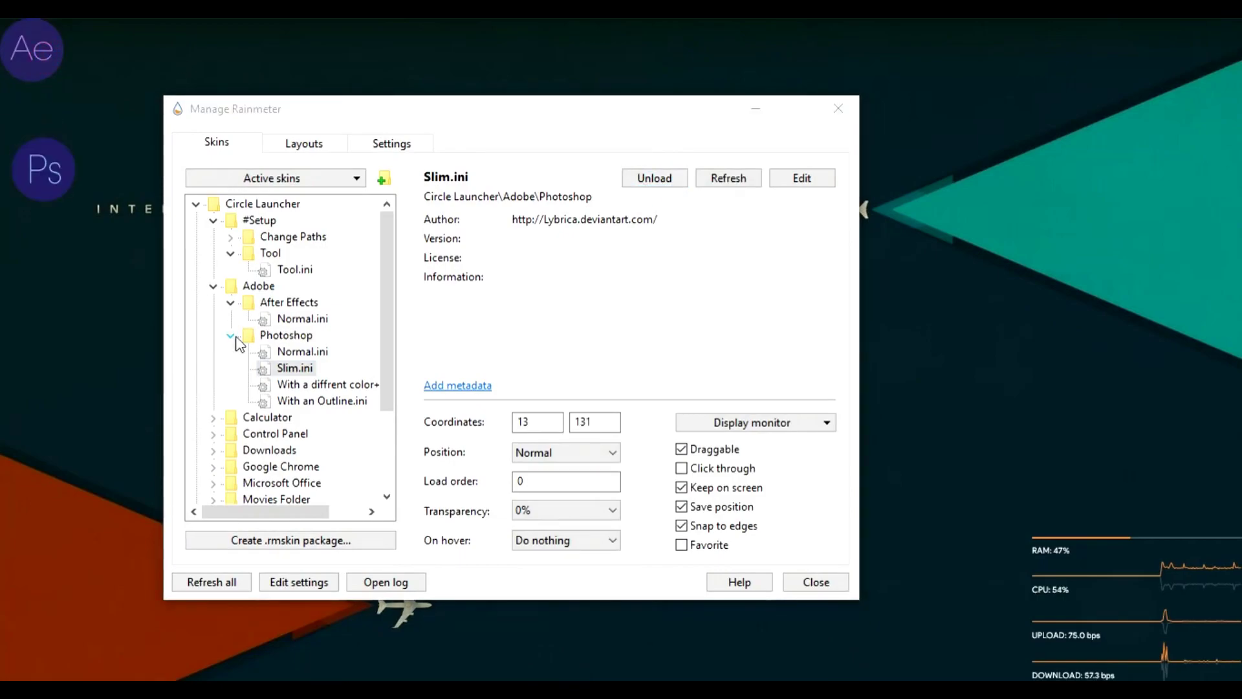
# - Preview the different-colour, outline and Normal Photoshop variants, then collapse the Adobe folder
pyautogui.click(291, 386)
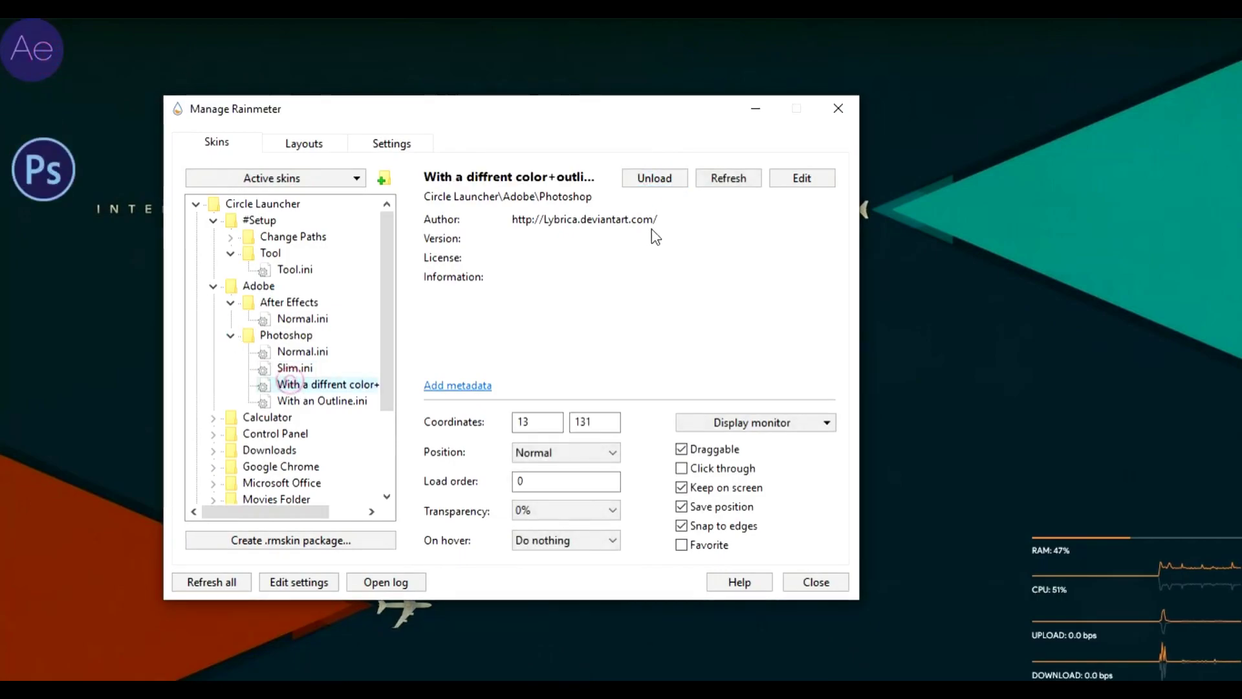
pyautogui.click(350, 402)
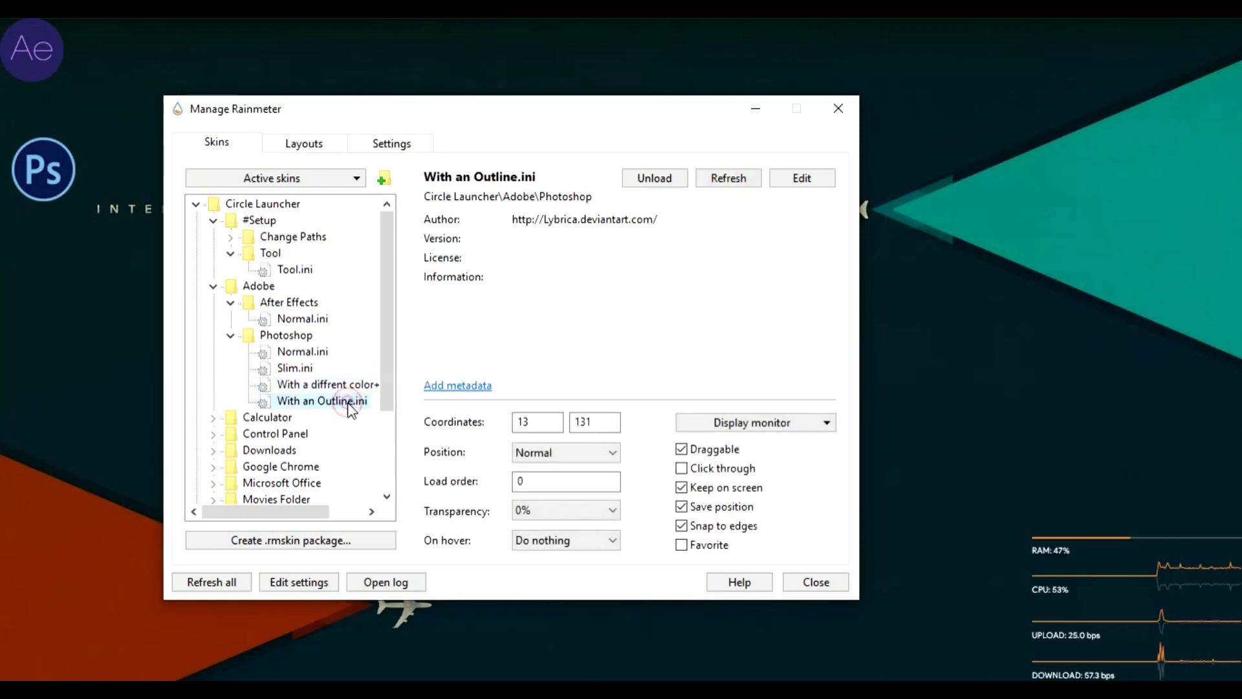
pyautogui.click(291, 355)
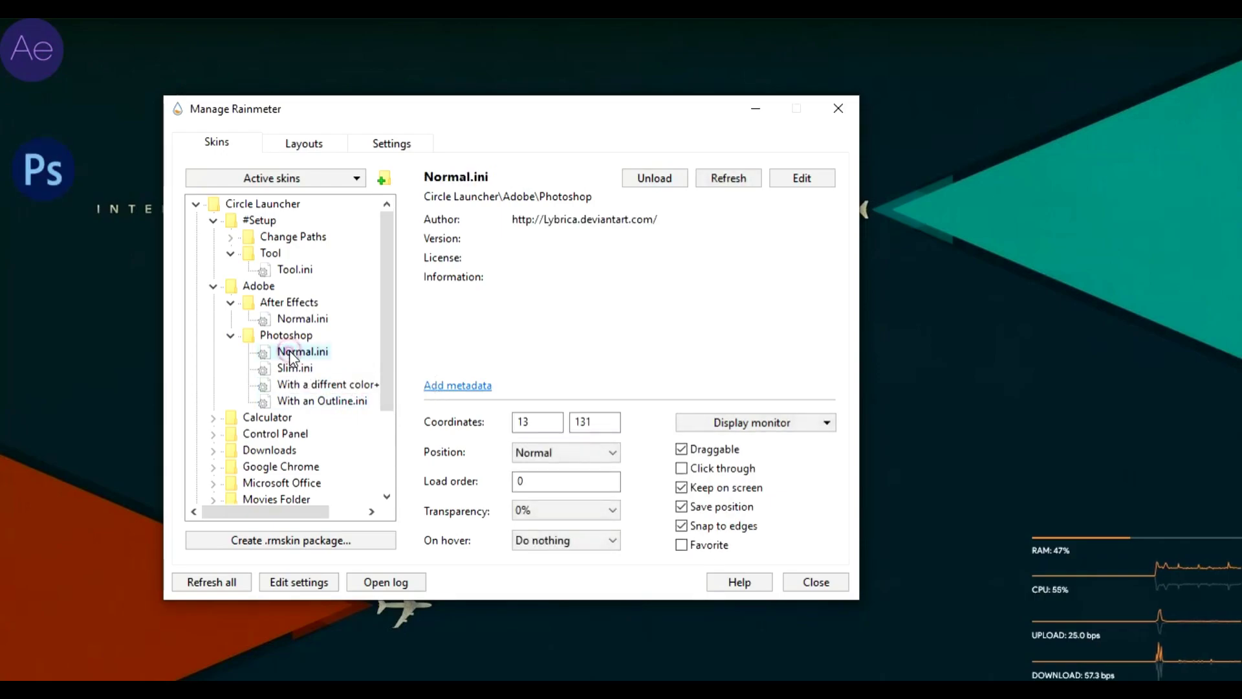
pyautogui.click(310, 383)
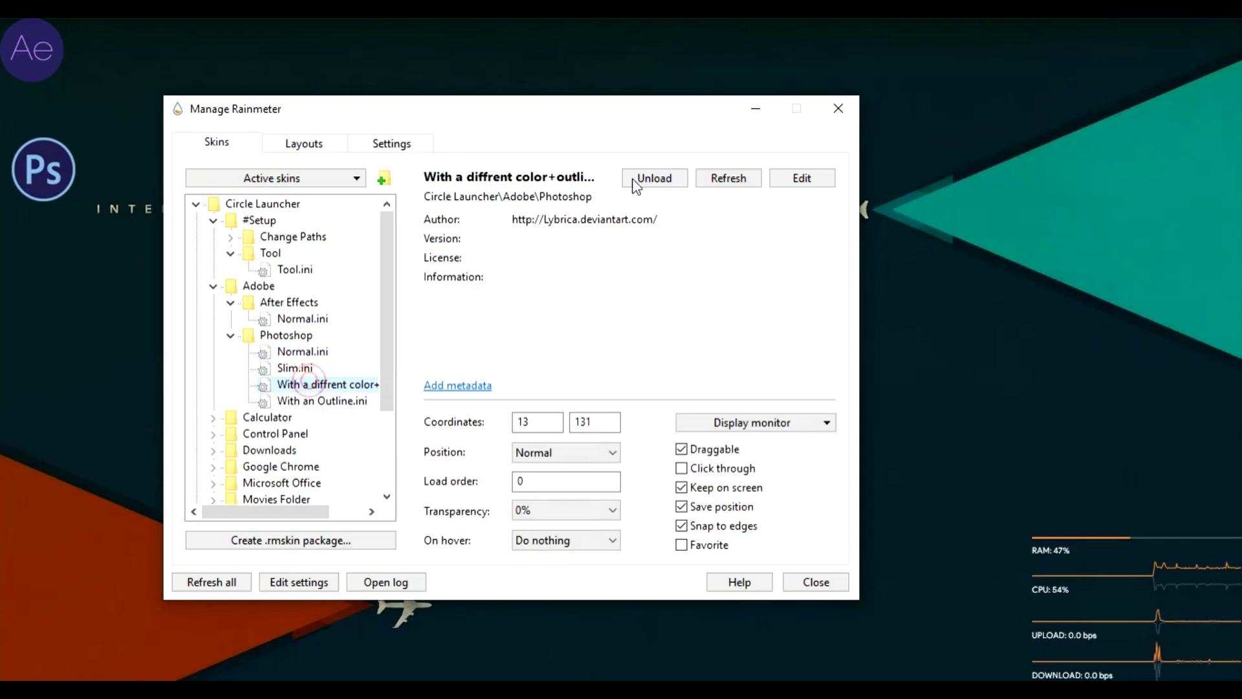
pyautogui.click(213, 286)
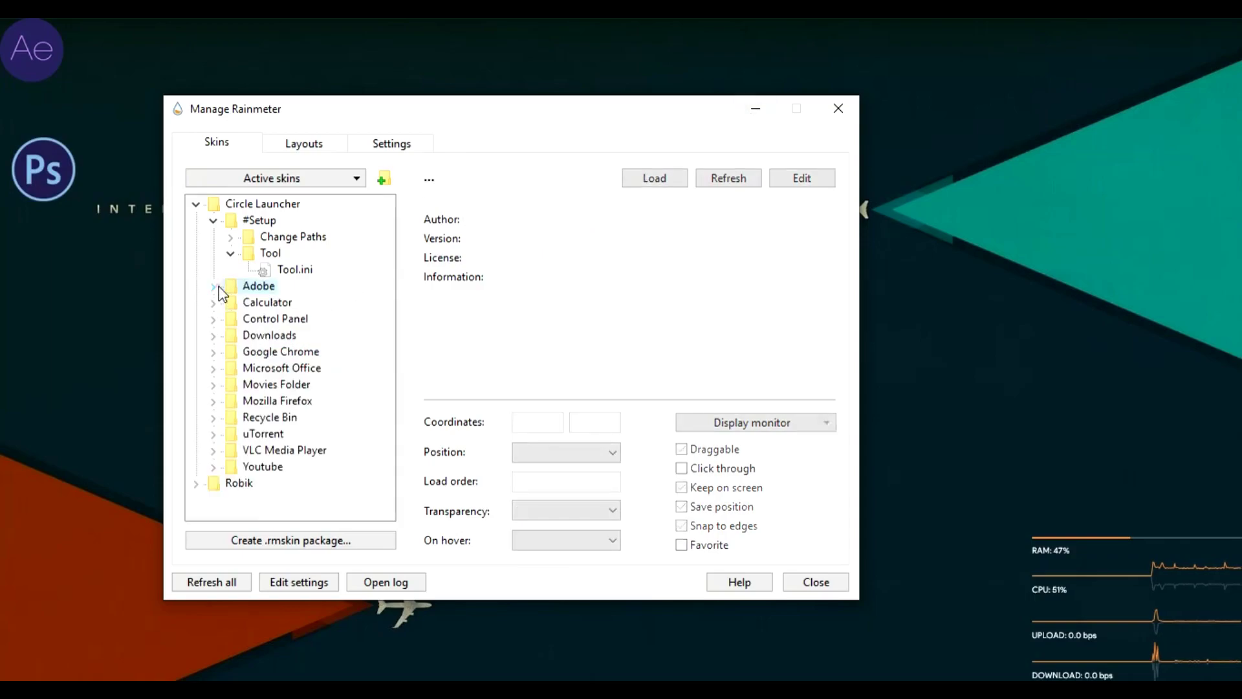
# - Load the Calculator launcher, trying Dark and grey before settling on green
pyautogui.click(213, 303)
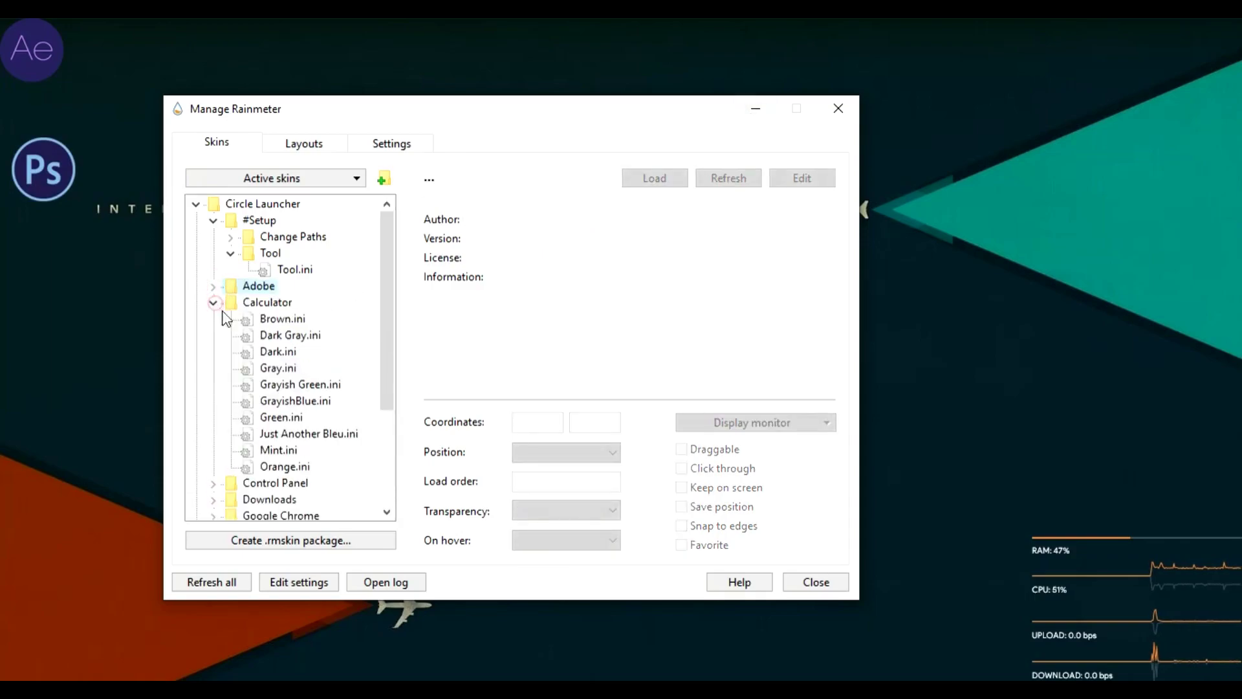
pyautogui.doubleClick(281, 352)
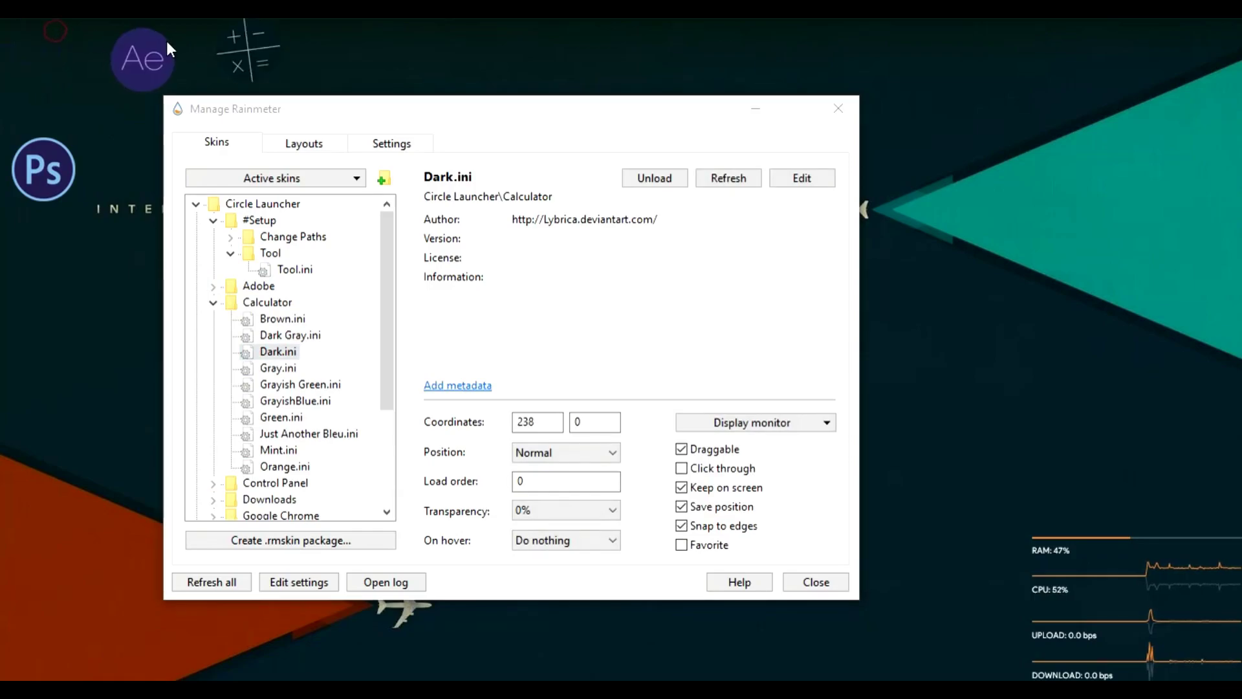
pyautogui.doubleClick(278, 368)
pyautogui.doubleClick(291, 401)
pyautogui.click(213, 301)
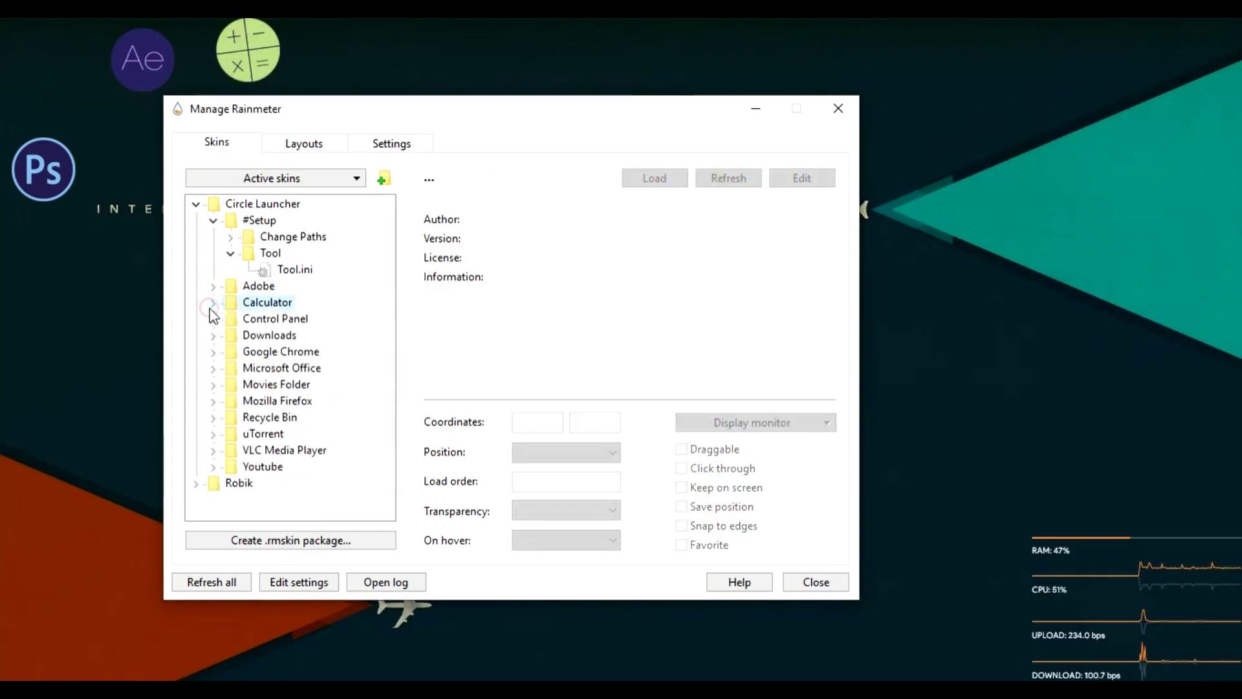
# - Load the Control Panel Style 2, Downloads Style 1 and Google Chrome launchers
pyautogui.click(213, 319)
pyautogui.doubleClick(282, 352)
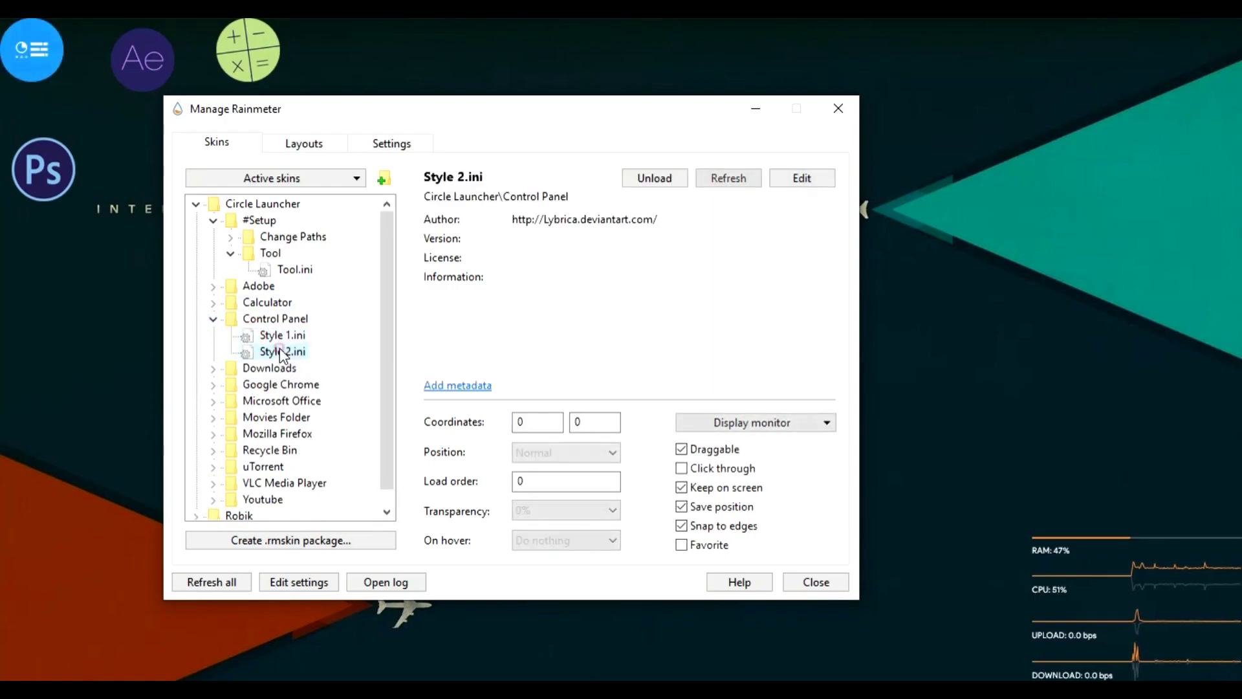
pyautogui.click(213, 319)
pyautogui.click(268, 335)
pyautogui.click(213, 336)
pyautogui.doubleClick(282, 351)
pyautogui.click(213, 335)
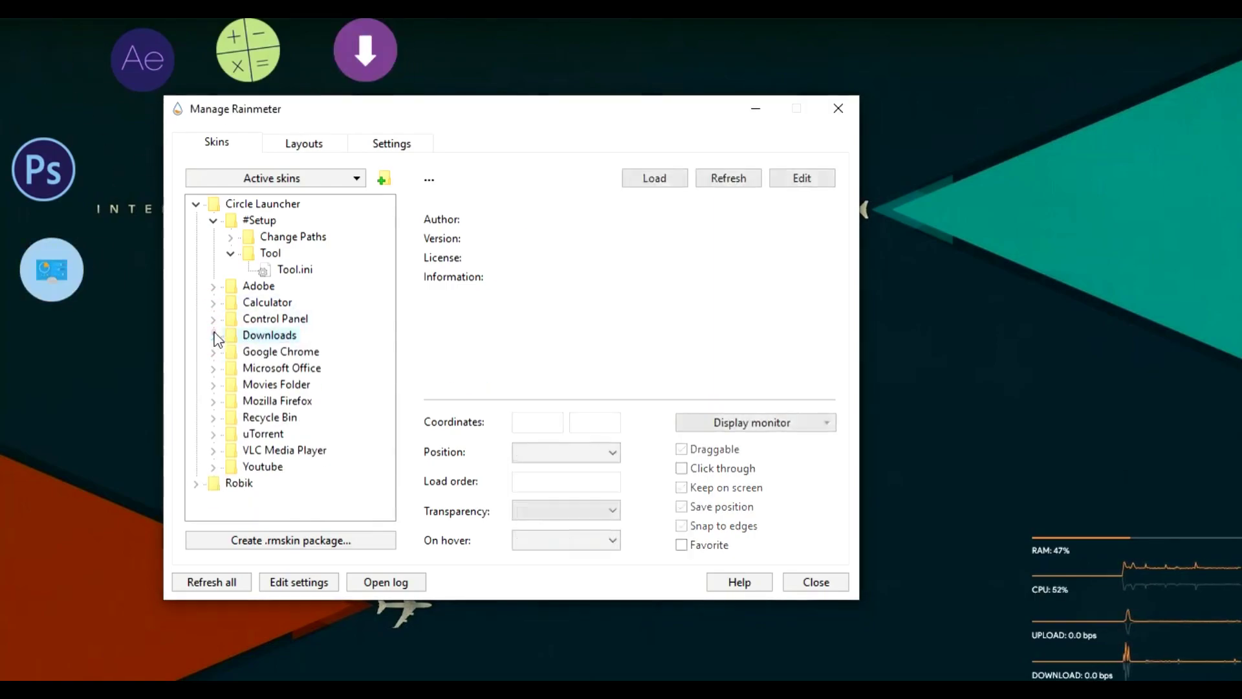
pyautogui.doubleClick(282, 368)
pyautogui.click(213, 352)
# - Load the PowerPoint and Word launchers from the Microsoft Office folder
pyautogui.click(213, 368)
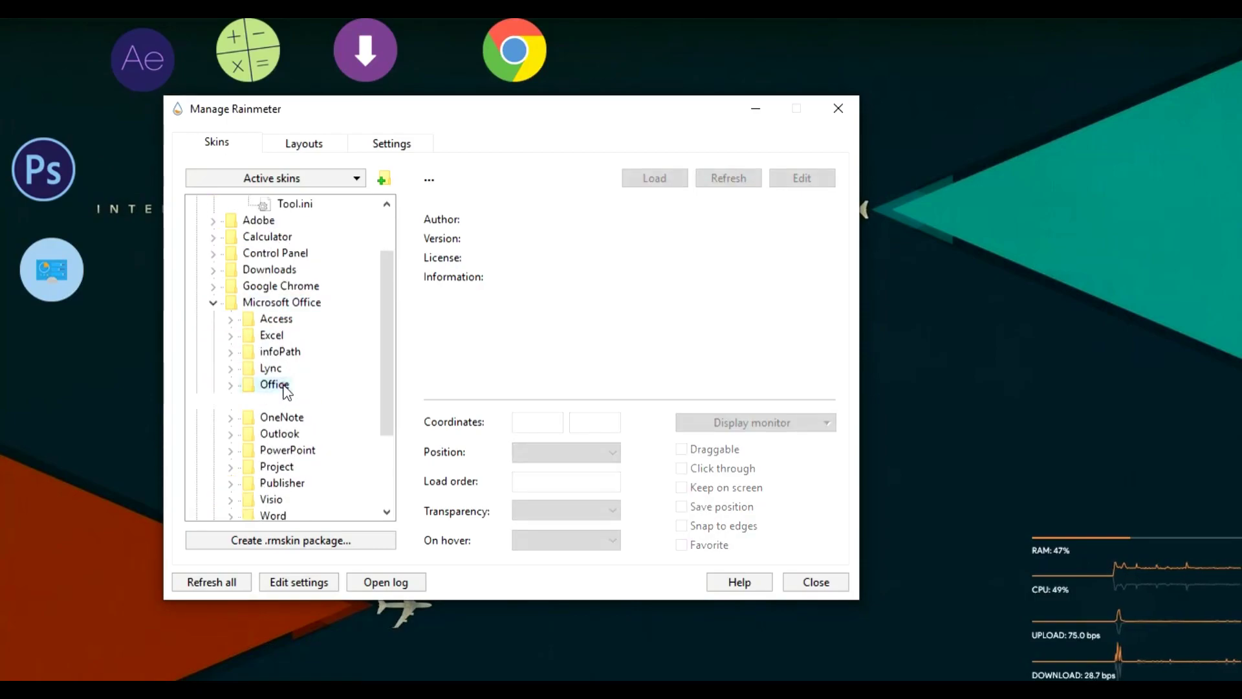
pyautogui.click(231, 450)
pyautogui.doubleClick(301, 467)
pyautogui.click(230, 450)
pyautogui.scroll(-2, 253, 439)
pyautogui.click(230, 418)
pyautogui.doubleClick(297, 435)
pyautogui.click(230, 417)
pyautogui.scroll(3, 253, 388)
pyautogui.rightClick(233, 361)
pyautogui.click(213, 368)
# - Preview Movies Folder variants and load the Mint 1, Yellow 1 and Green 1 launchers
pyautogui.click(213, 385)
pyautogui.click(286, 302)
pyautogui.click(286, 253)
pyautogui.click(280, 286)
pyautogui.doubleClick(282, 318)
pyautogui.doubleClick(285, 450)
pyautogui.doubleClick(285, 252)
pyautogui.click(213, 236)
# - Load the Mozilla Firefox Color launcher
pyautogui.click(212, 401)
pyautogui.click(280, 418)
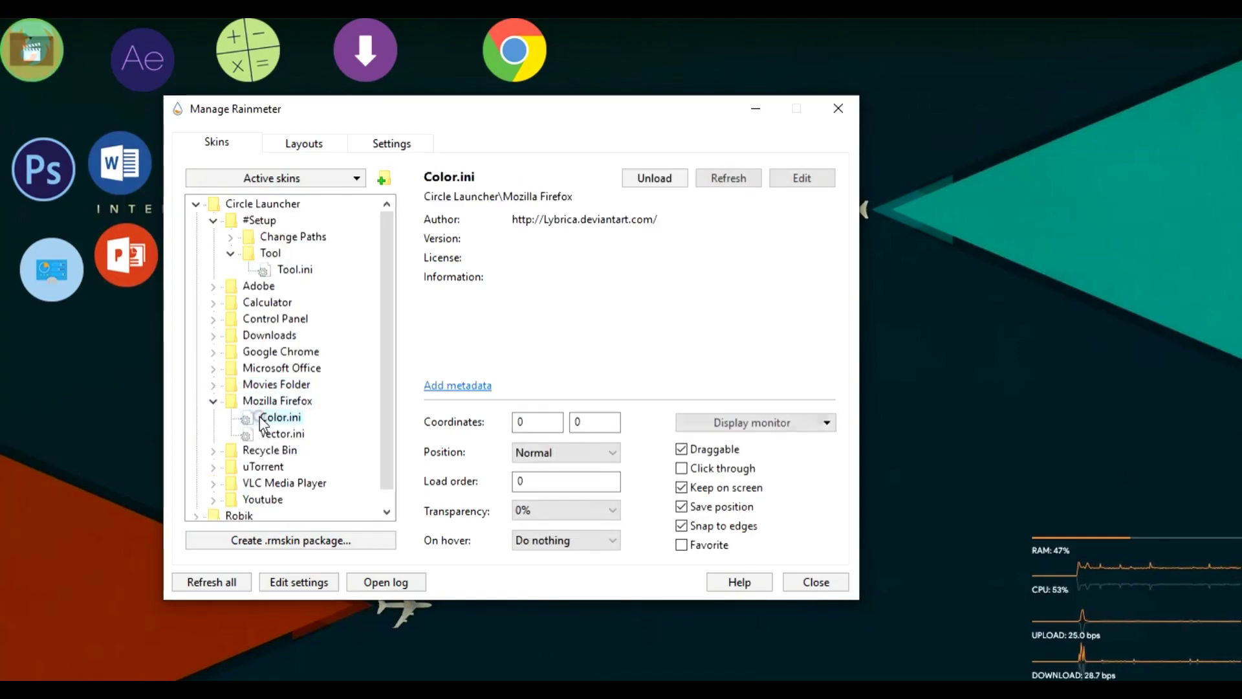
pyautogui.doubleClick(279, 418)
pyautogui.click(282, 434)
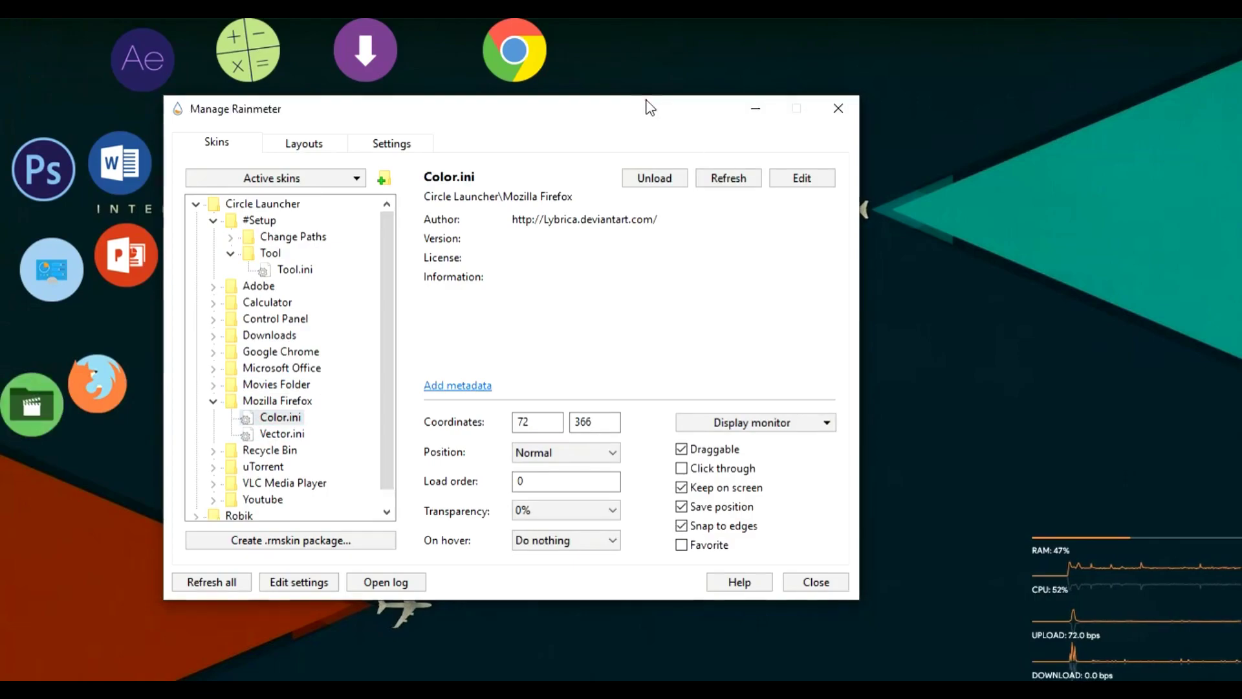
pyautogui.moveTo(652, 106); pyautogui.dragTo(804, 89)
pyautogui.click(365, 383)
# - Load the uTorrent and YouTube launchers
pyautogui.click(366, 417)
pyautogui.doubleClick(442, 433)
pyautogui.click(367, 450)
pyautogui.doubleClick(427, 429)
# - Place the YouTube, Chrome, Firefox and download icons near the clock, with CPU below RAM
pyautogui.click(969, 564)
pyautogui.moveTo(34, 53); pyautogui.dragTo(860, 381)
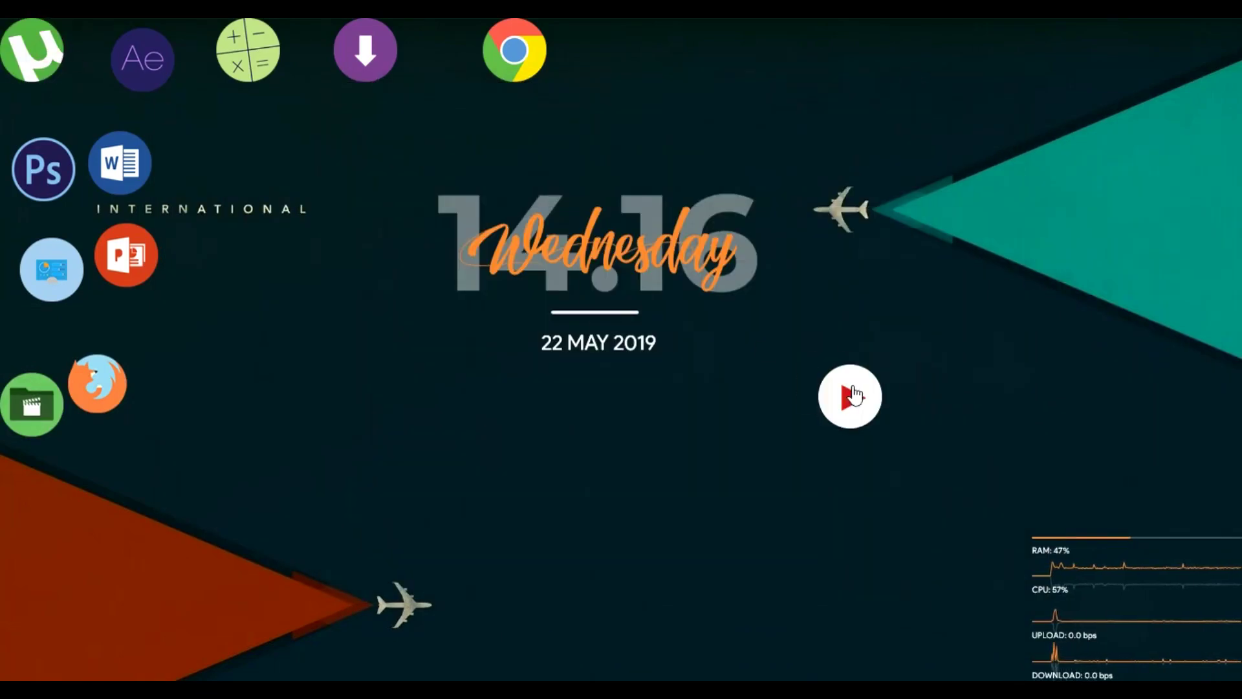
pyautogui.moveTo(520, 65); pyautogui.dragTo(957, 392)
pyautogui.moveTo(80, 392); pyautogui.dragTo(1052, 380)
pyautogui.moveTo(52, 270); pyautogui.dragTo(62, 303)
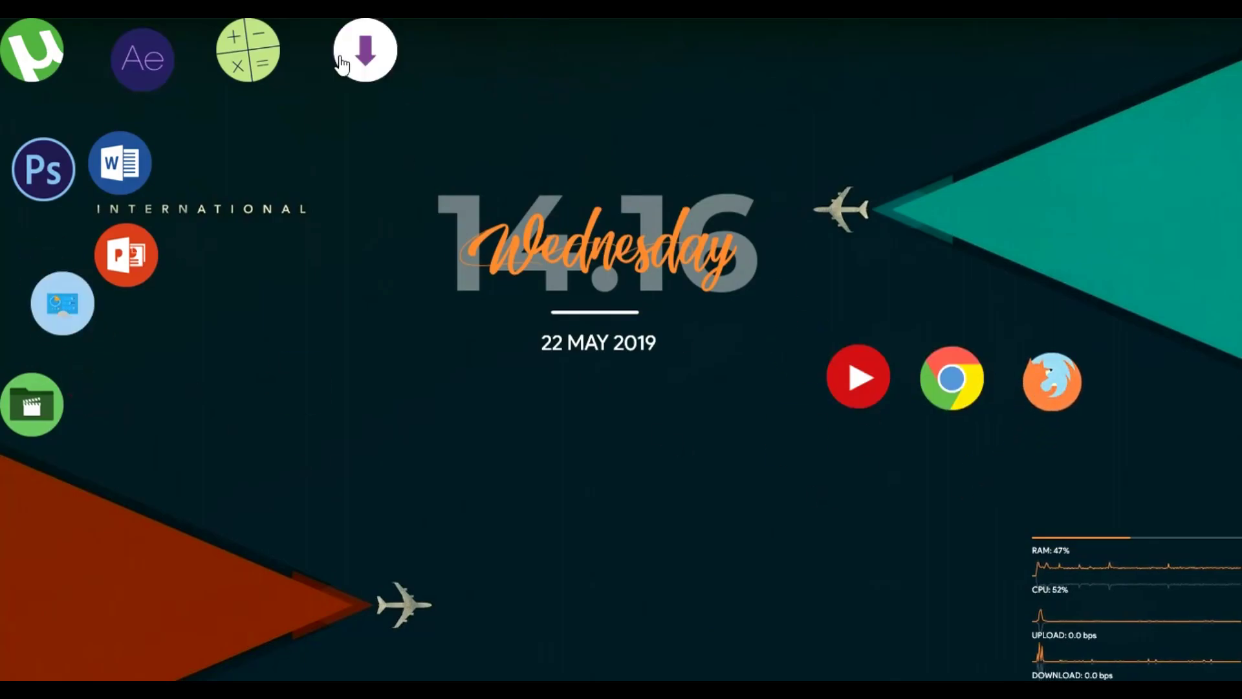
pyautogui.moveTo(366, 44); pyautogui.dragTo(858, 462)
pyautogui.moveTo(1052, 384); pyautogui.dragTo(1151, 398)
pyautogui.moveTo(1093, 546); pyautogui.dragTo(867, 630)
pyautogui.moveTo(1101, 578); pyautogui.dragTo(870, 663)
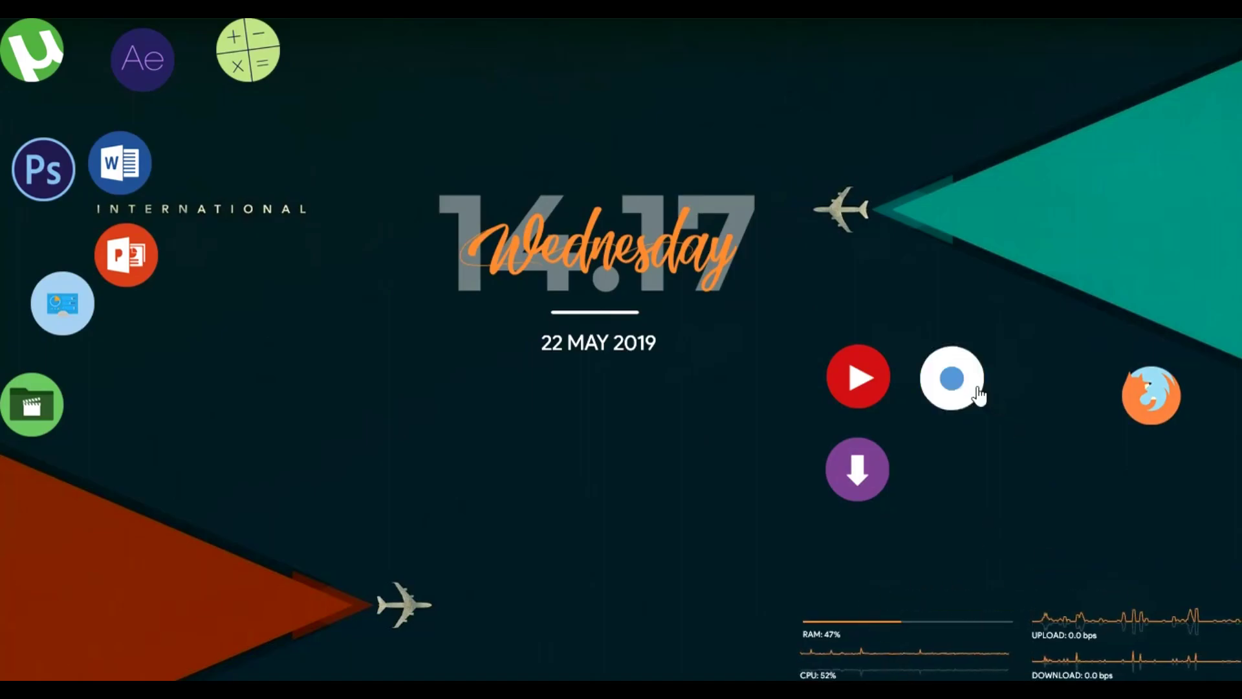
# - Line up Chrome, Firefox, YouTube, Word, PowerPoint and Files into evenly spaced rows
pyautogui.moveTo(960, 377); pyautogui.dragTo(1051, 396)
pyautogui.moveTo(858, 376); pyautogui.dragTo(943, 397)
pyautogui.moveTo(858, 468); pyautogui.dragTo(948, 509)
pyautogui.moveTo(126, 255); pyautogui.dragTo(139, 411)
pyautogui.moveTo(119, 176); pyautogui.dragTo(288, 475)
pyautogui.moveTo(1151, 395); pyautogui.dragTo(1211, 408)
pyautogui.moveTo(1047, 396); pyautogui.dragTo(1121, 408)
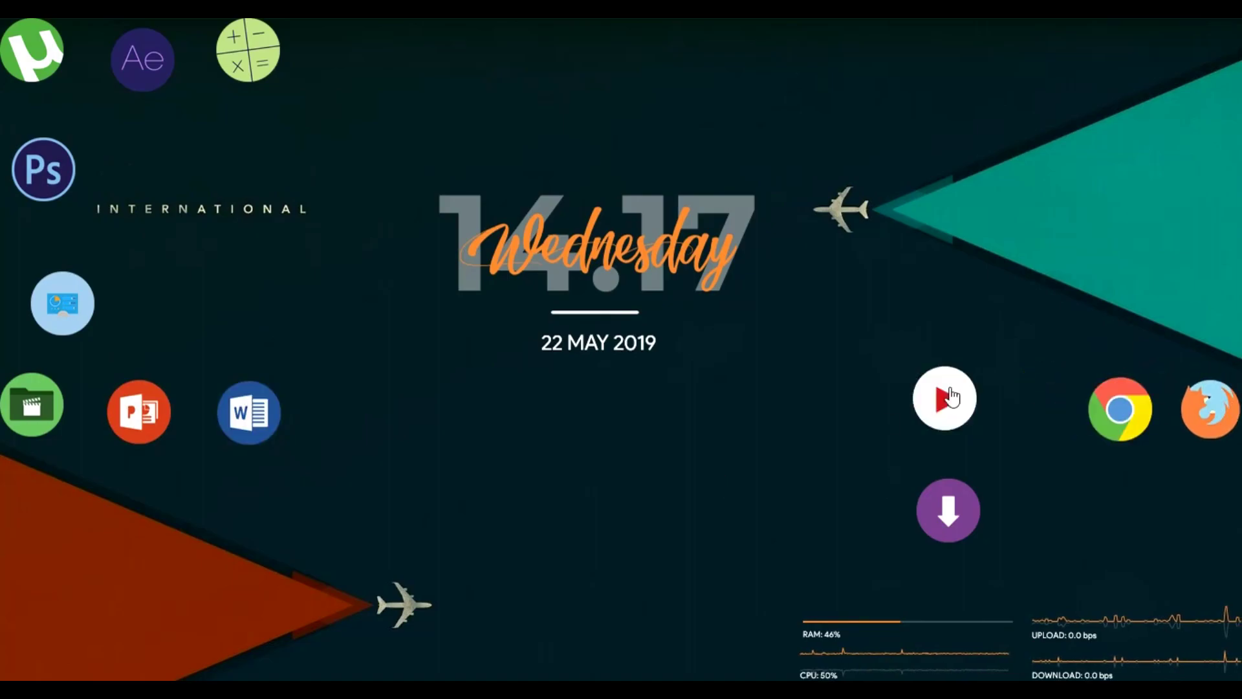
pyautogui.moveTo(945, 398); pyautogui.dragTo(1031, 407)
pyautogui.moveTo(248, 412); pyautogui.dragTo(275, 402)
pyautogui.moveTo(140, 412); pyautogui.dragTo(180, 402)
pyautogui.moveTo(32, 404); pyautogui.dragTo(96, 404)
# - Finish the grids: photo, download and uTorrent right; Calculator, Photoshop, After Effects upper left
pyautogui.moveTo(63, 303); pyautogui.dragTo(1124, 492)
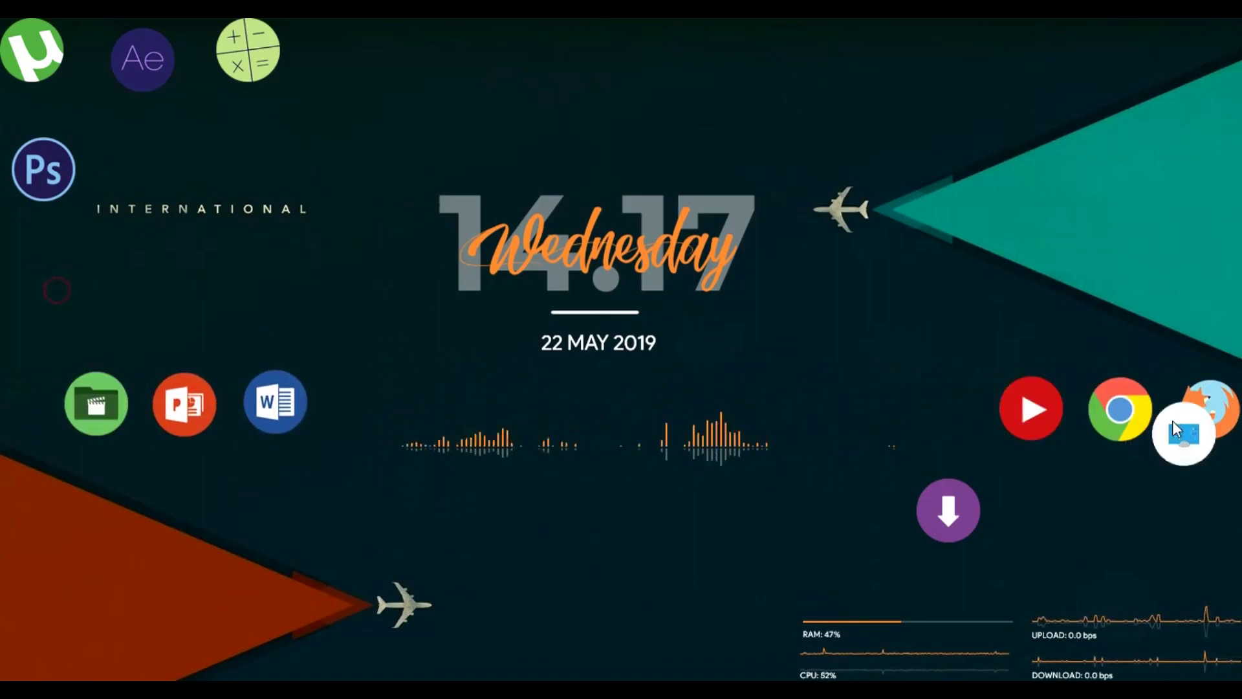
pyautogui.moveTo(948, 511); pyautogui.dragTo(1033, 491)
pyautogui.moveTo(46, 59); pyautogui.dragTo(1210, 491)
pyautogui.moveTo(248, 50); pyautogui.dragTo(106, 319)
pyautogui.moveTo(44, 171); pyautogui.dragTo(181, 304)
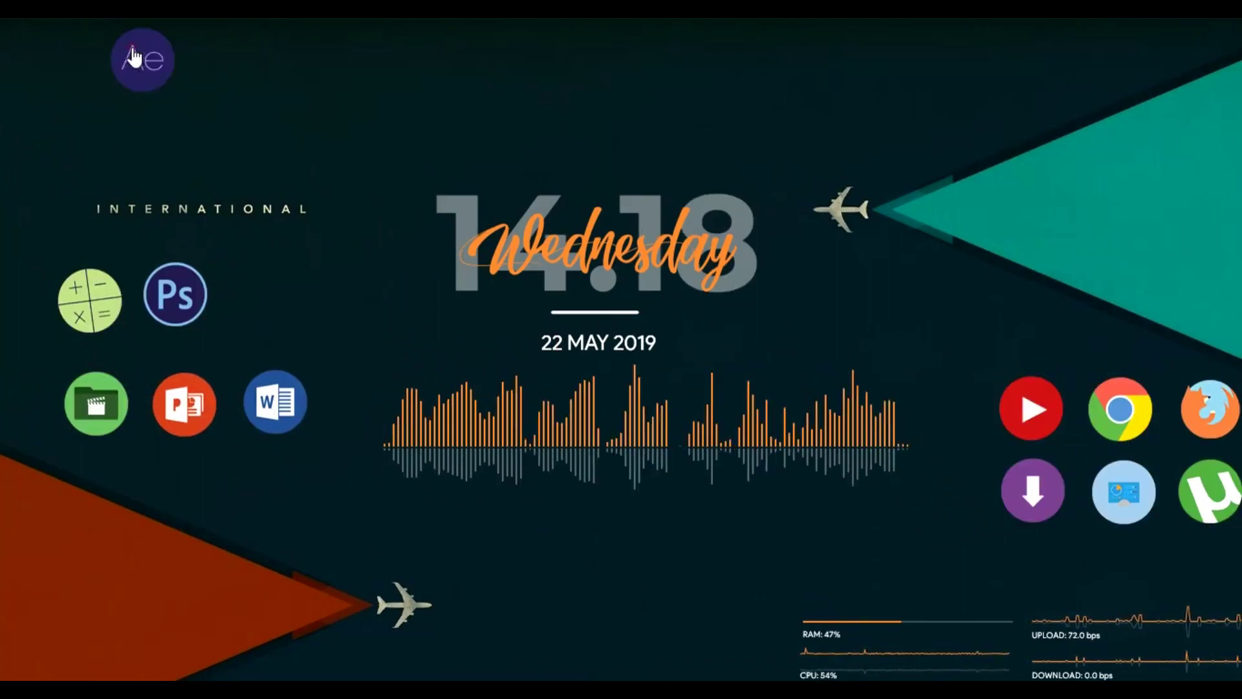
pyautogui.moveTo(142, 58); pyautogui.dragTo(275, 302)
pyautogui.moveTo(87, 297); pyautogui.dragTo(92, 310)
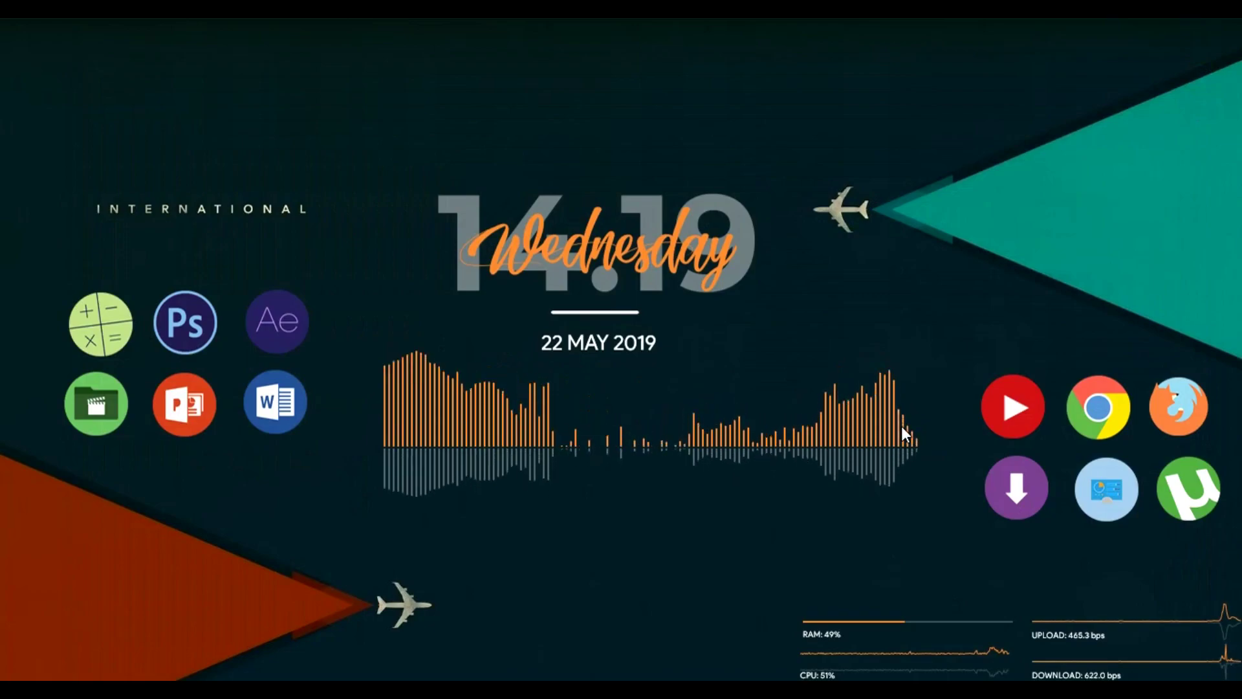
# - Test the uTorrent launcher, close µTorrent, and collapse Youtube in Manage Rainmeter
pyautogui.click(1186, 499)
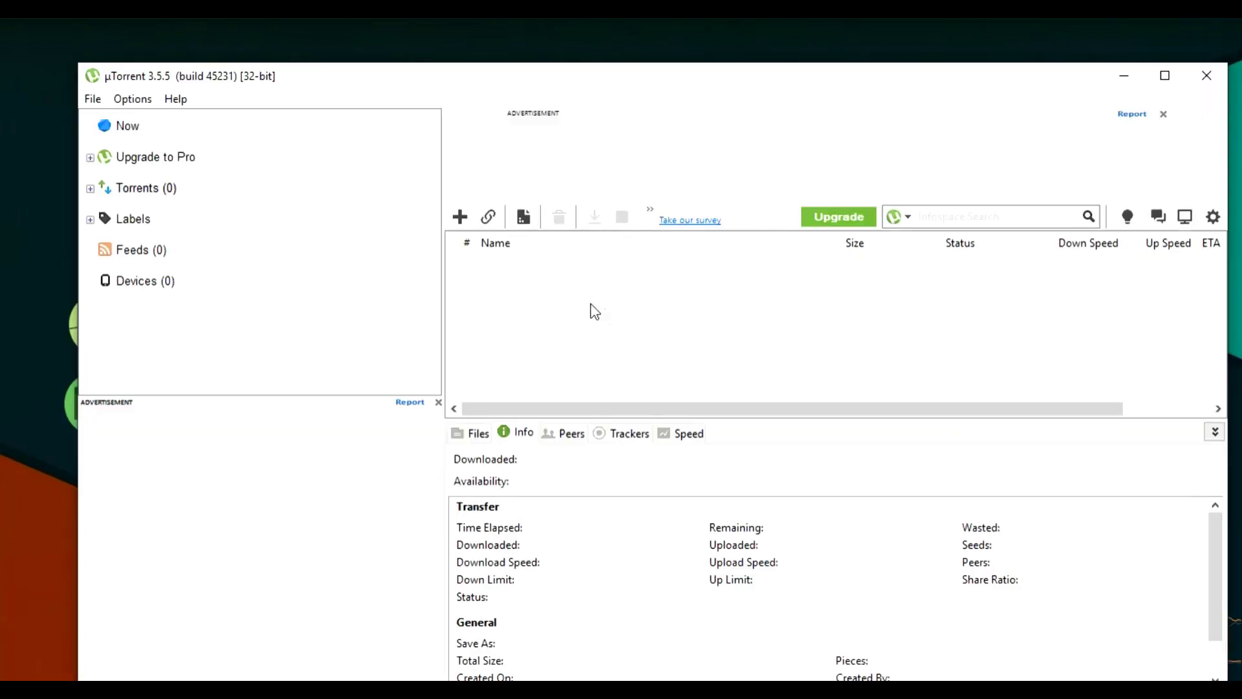
pyautogui.click(1209, 77)
pyautogui.moveTo(601, 691)
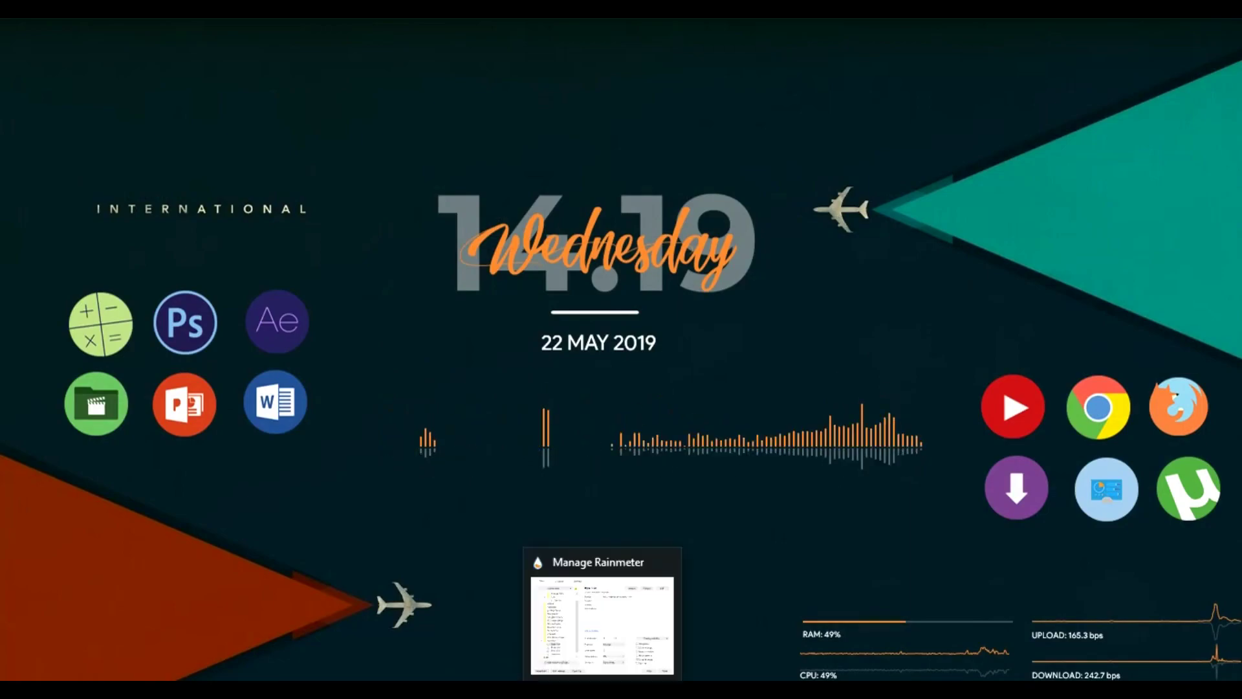
pyautogui.click(602, 621)
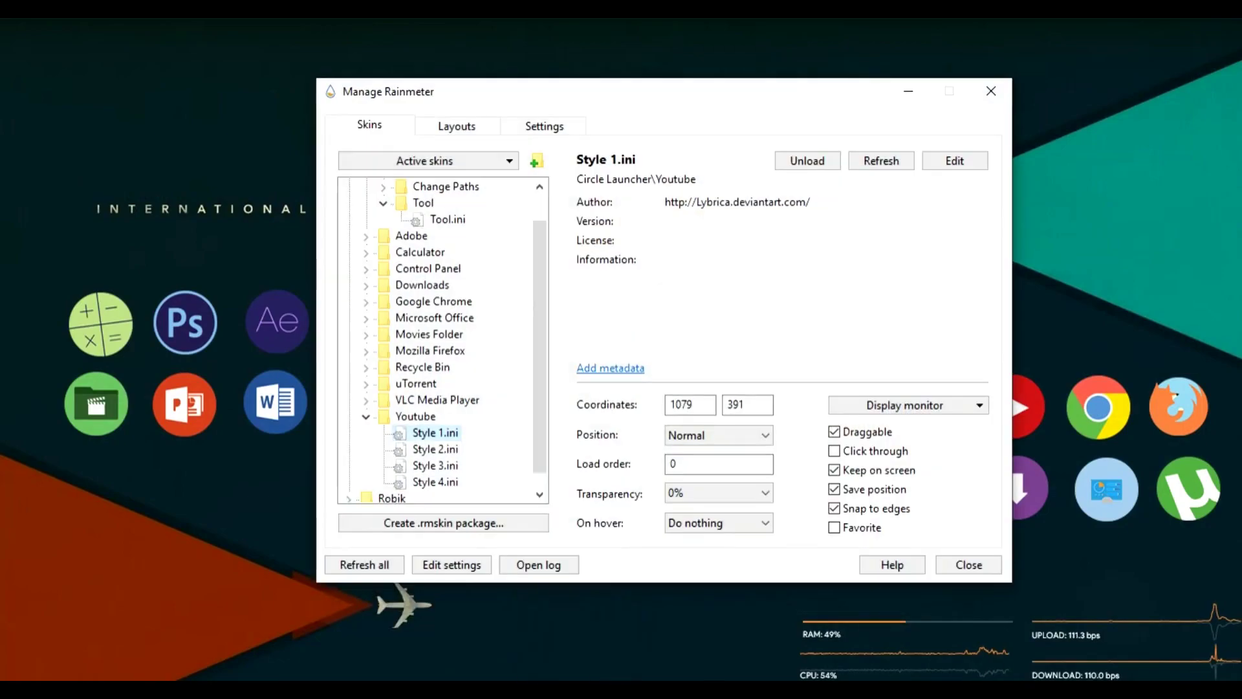
pyautogui.click(365, 417)
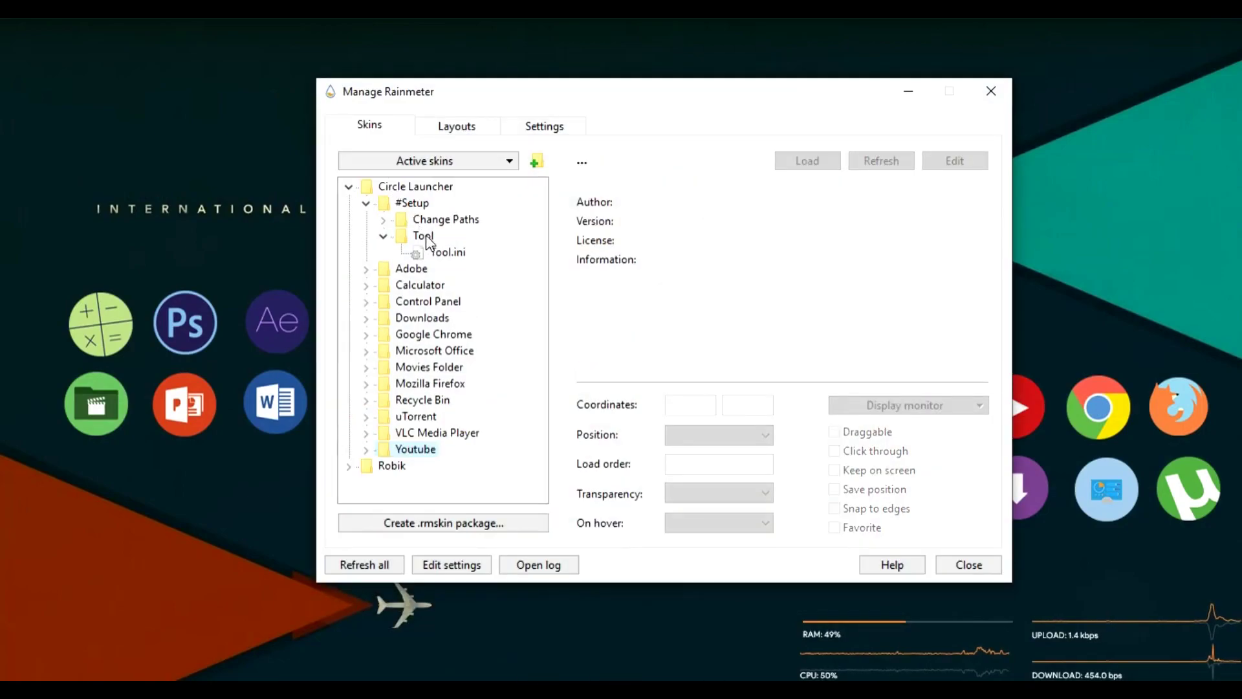
pyautogui.doubleClick(441, 253)
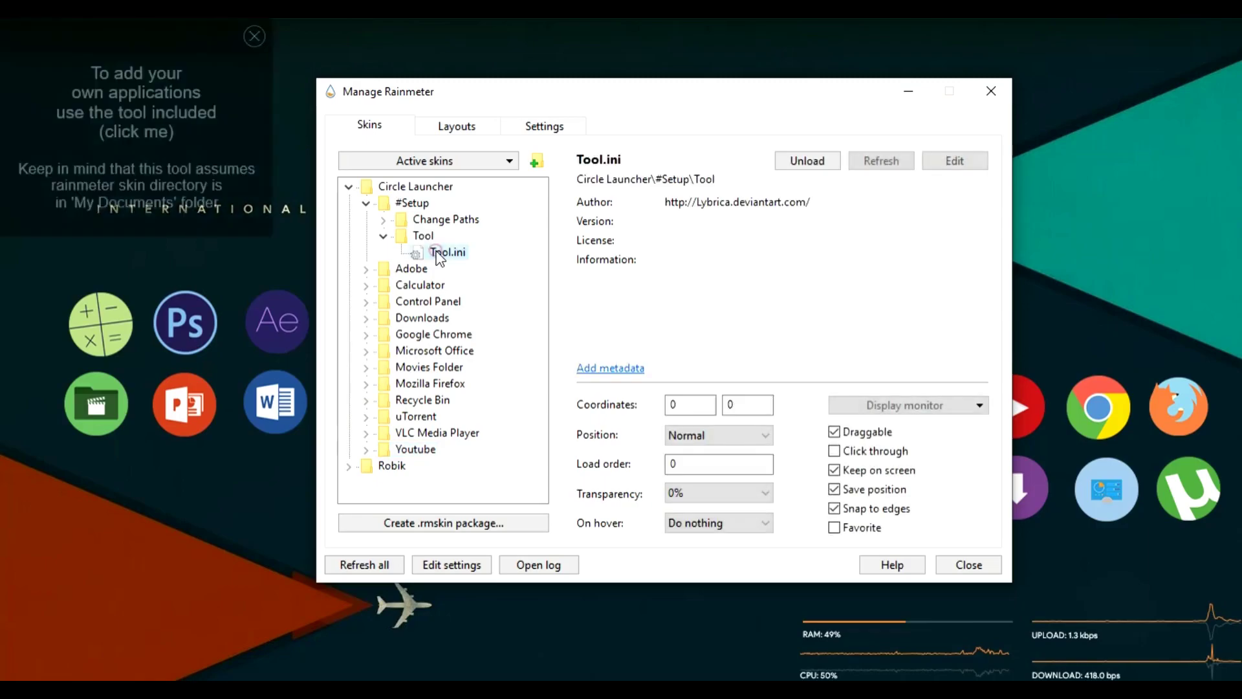
pyautogui.click(143, 100)
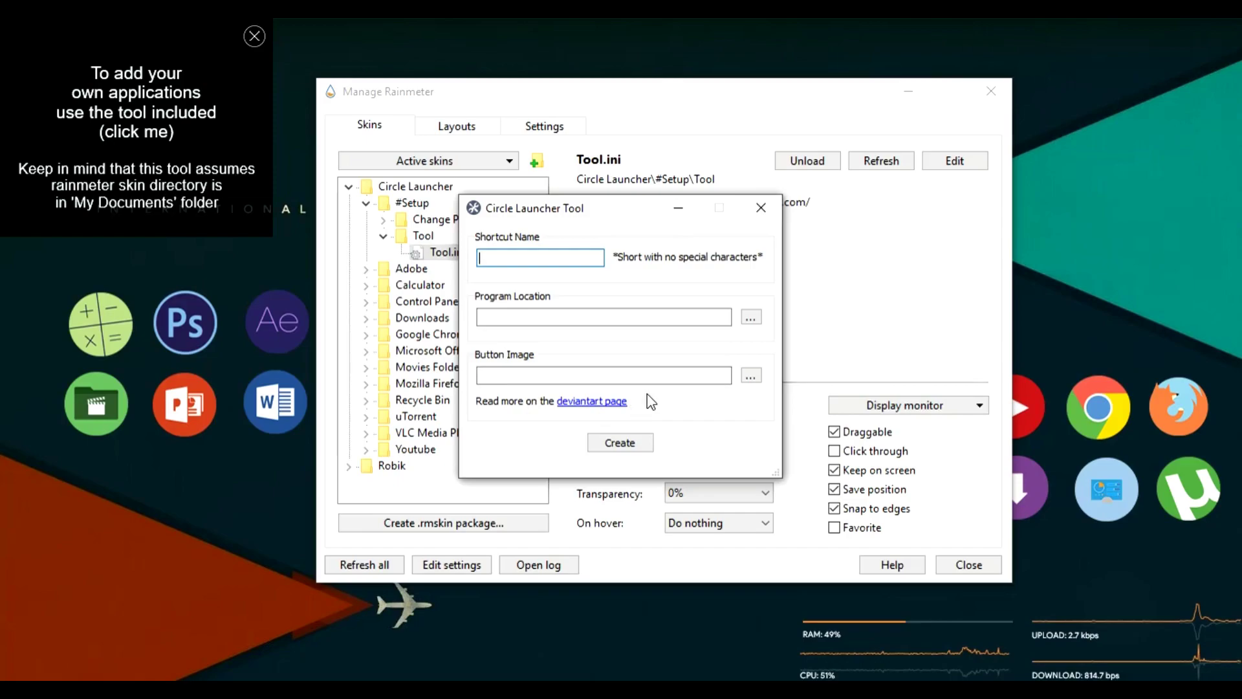
pyautogui.click(611, 442)
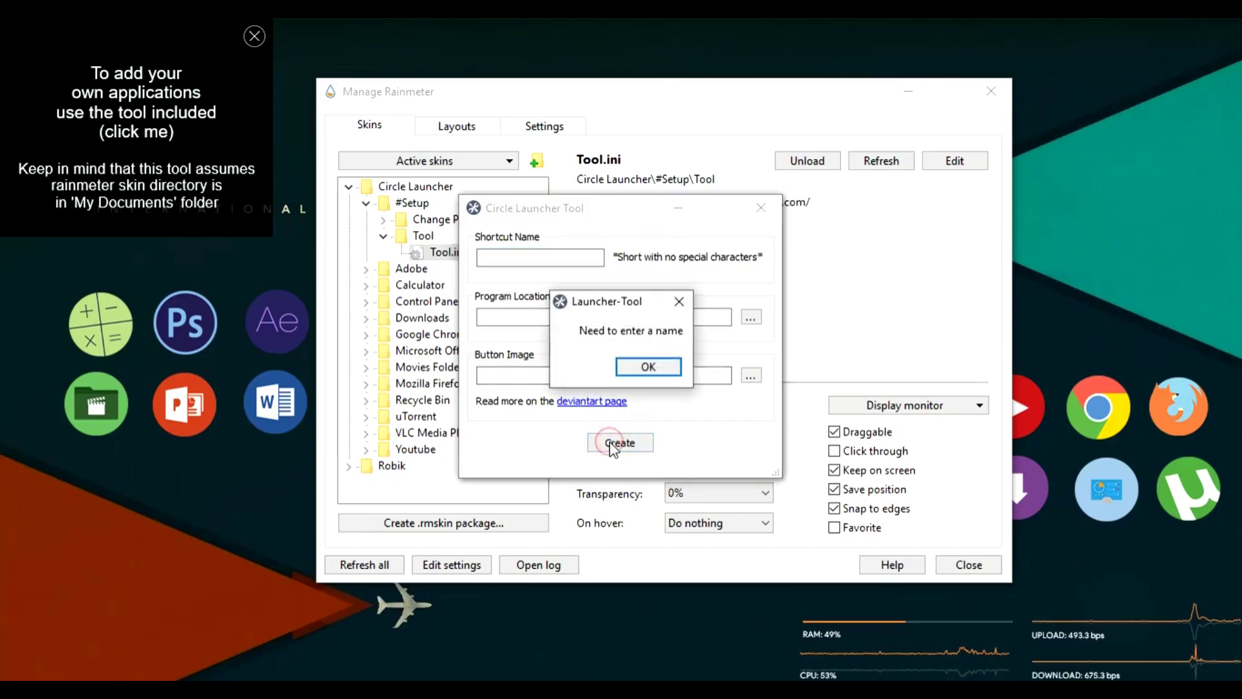
pyautogui.click(658, 370)
pyautogui.click(761, 208)
pyautogui.click(750, 205)
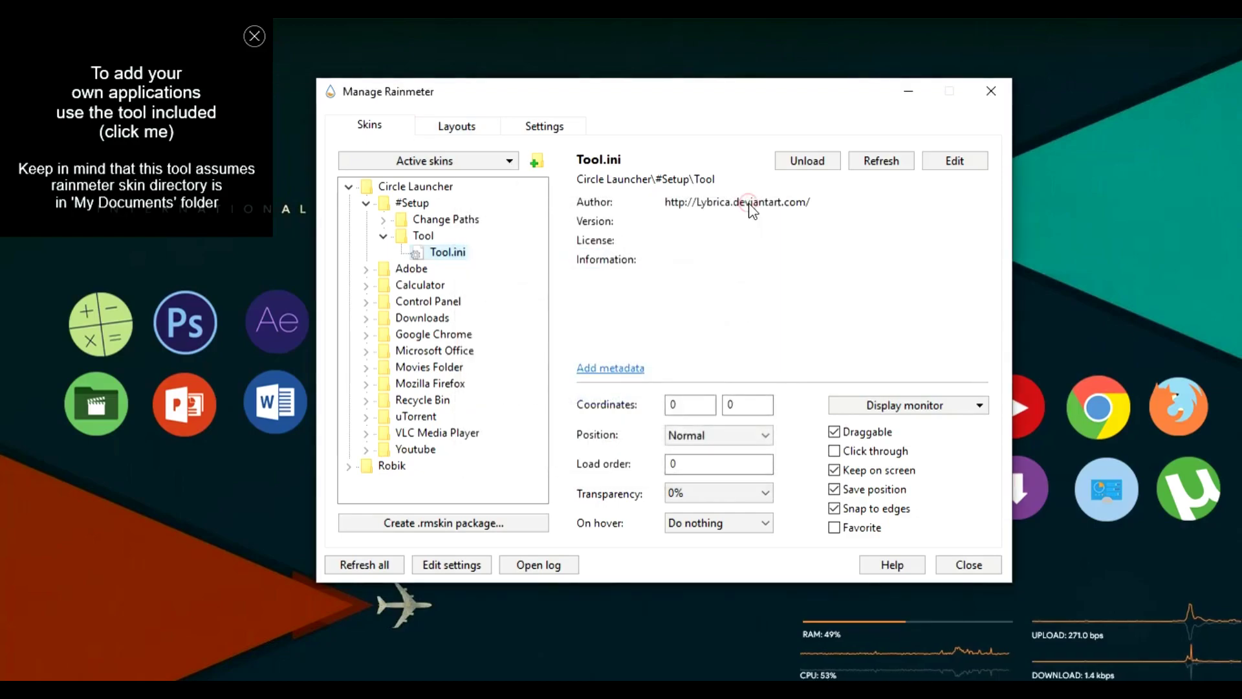
# - Close the Tool help skin and load the Change Paths skin
pyautogui.click(255, 37)
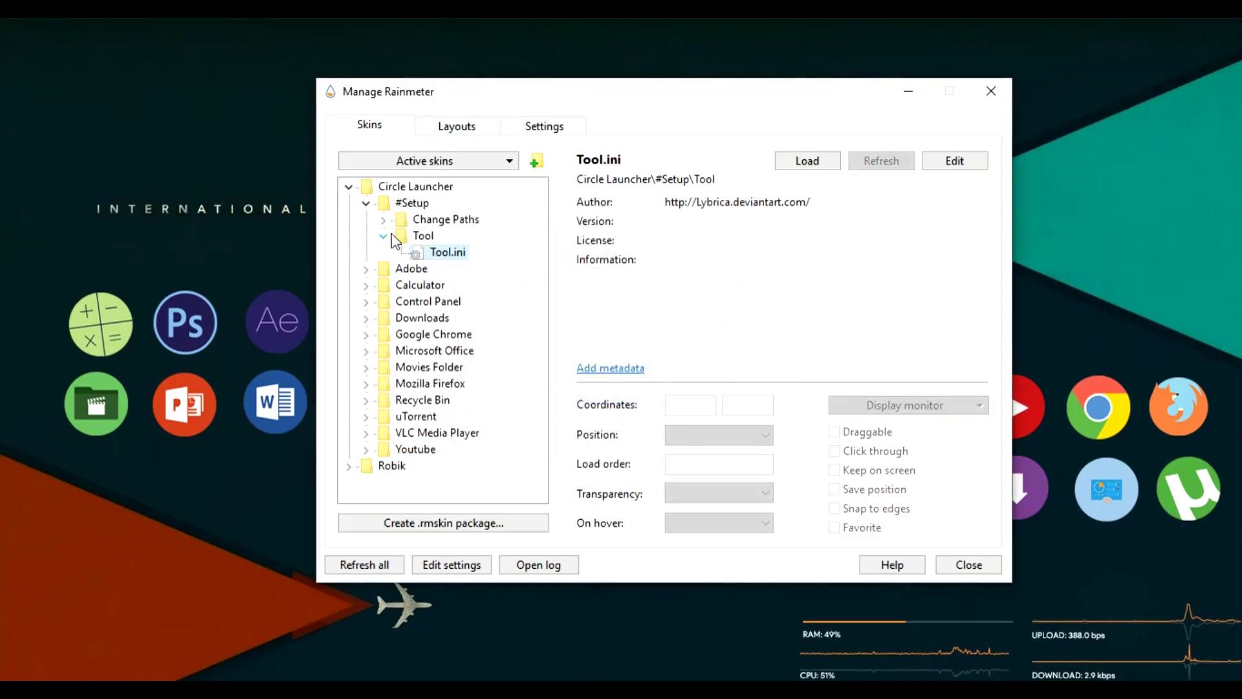
pyautogui.click(385, 236)
pyautogui.click(385, 220)
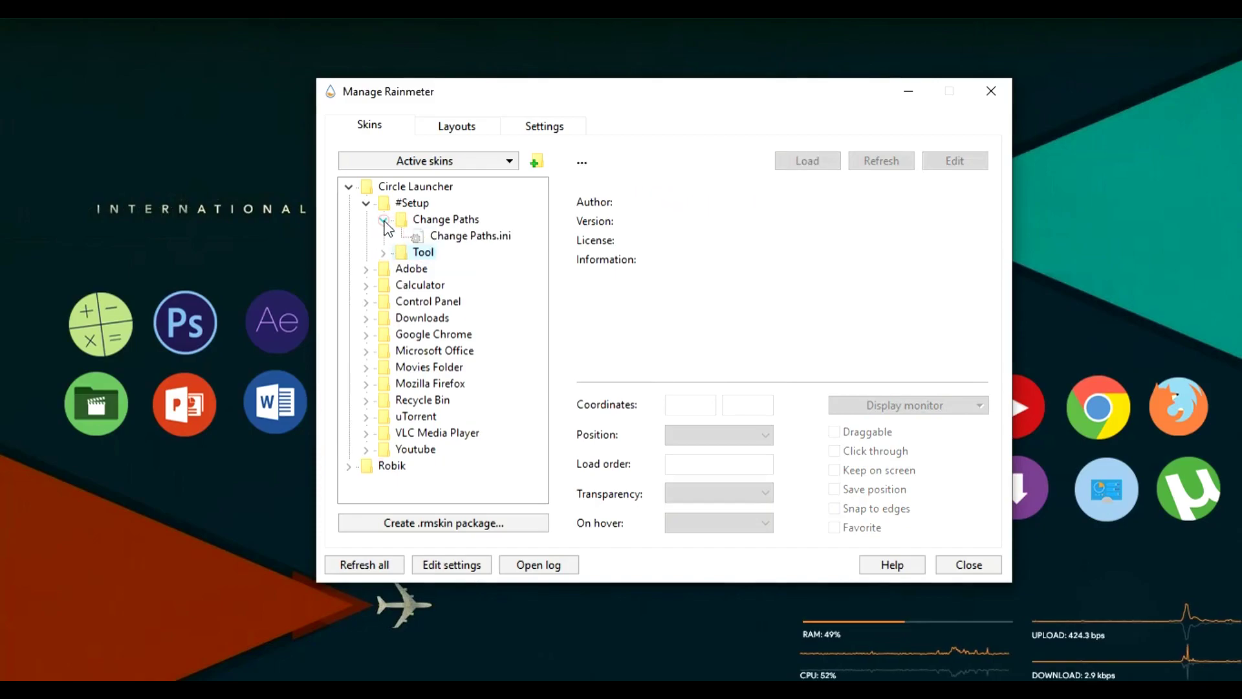
pyautogui.doubleClick(453, 237)
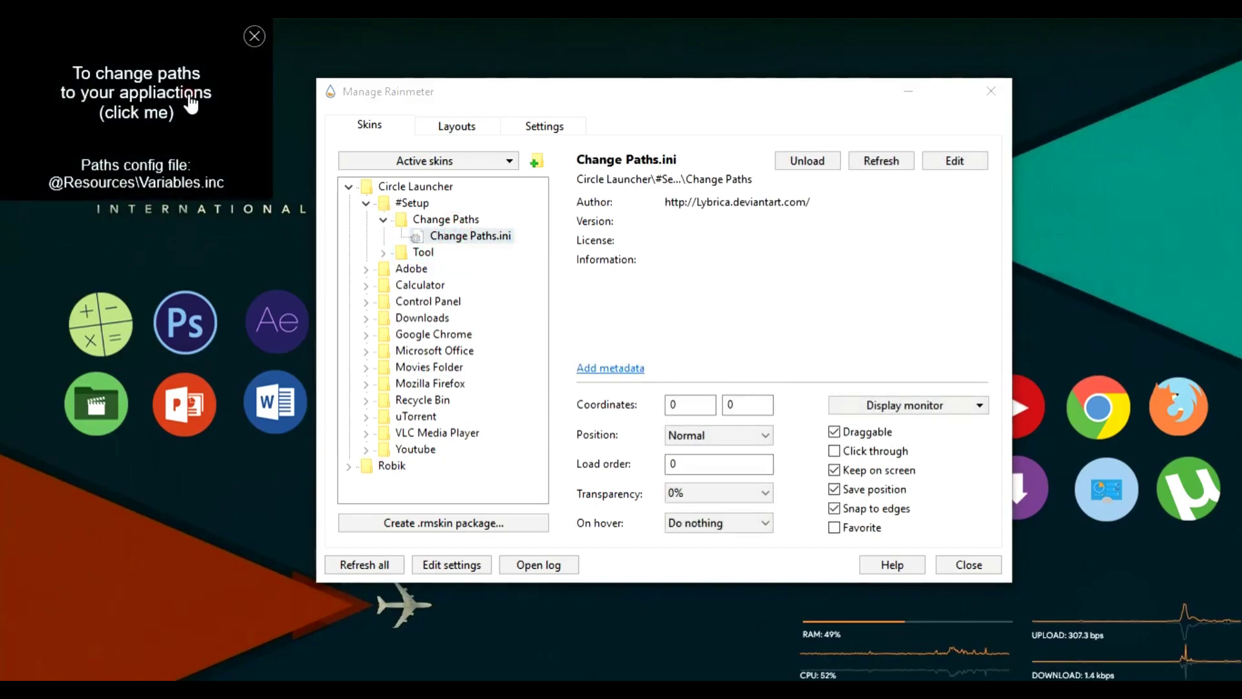
# - Open Variables.inc, select the MoviesFolder placeholder path, and bring up the E:\movies window
pyautogui.click(191, 105)
pyautogui.scroll(-5, 274, 225)
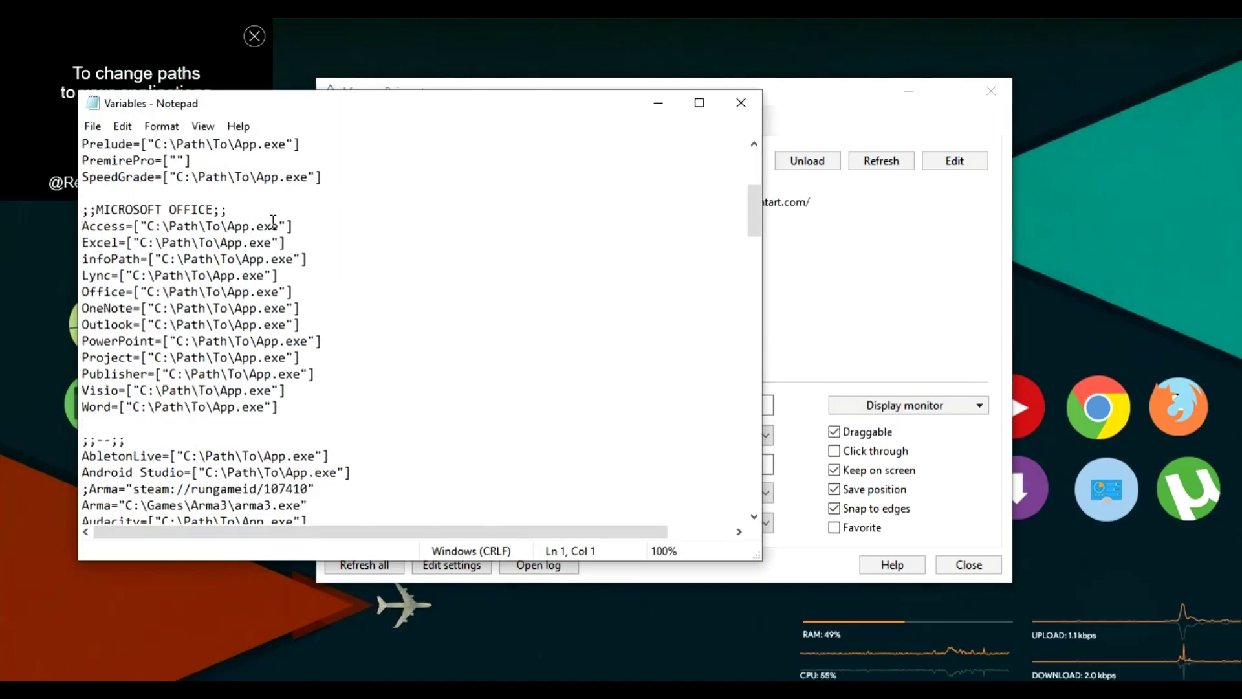
pyautogui.scroll(-1, 275, 226)
pyautogui.scroll(-2, 268, 284)
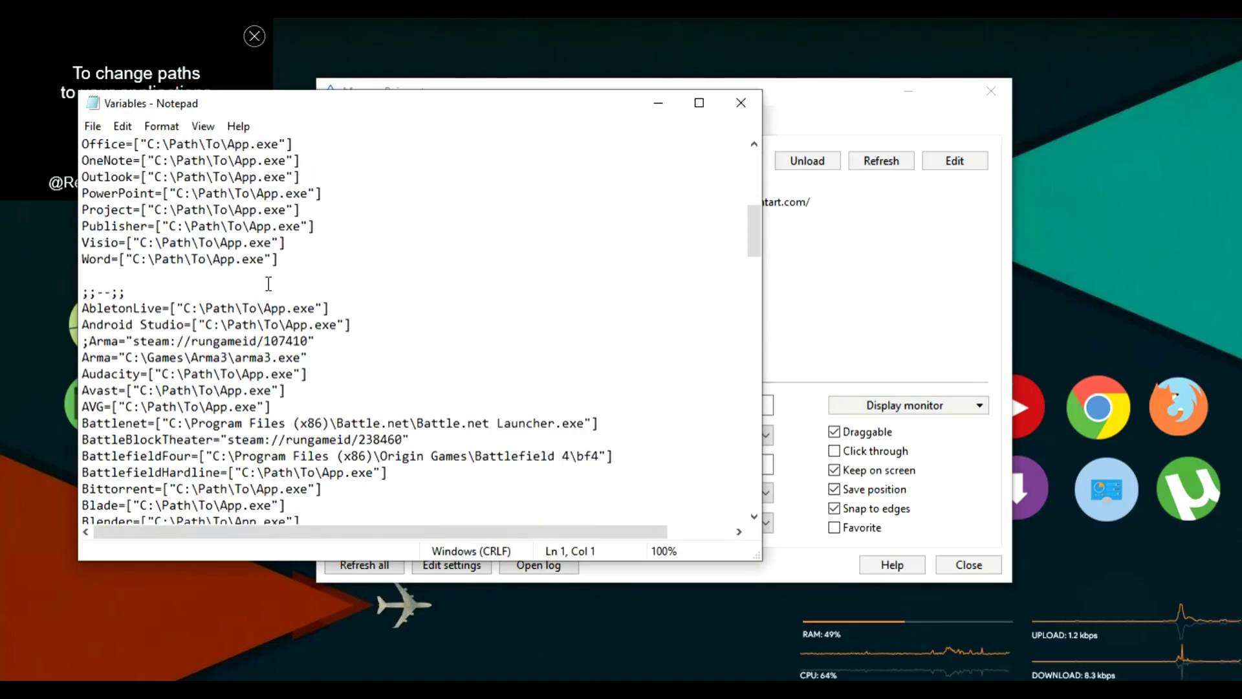
pyautogui.scroll(-6, 268, 284)
pyautogui.scroll(-20, 267, 284)
pyautogui.scroll(4, 139, 283)
pyautogui.scroll(3, 139, 282)
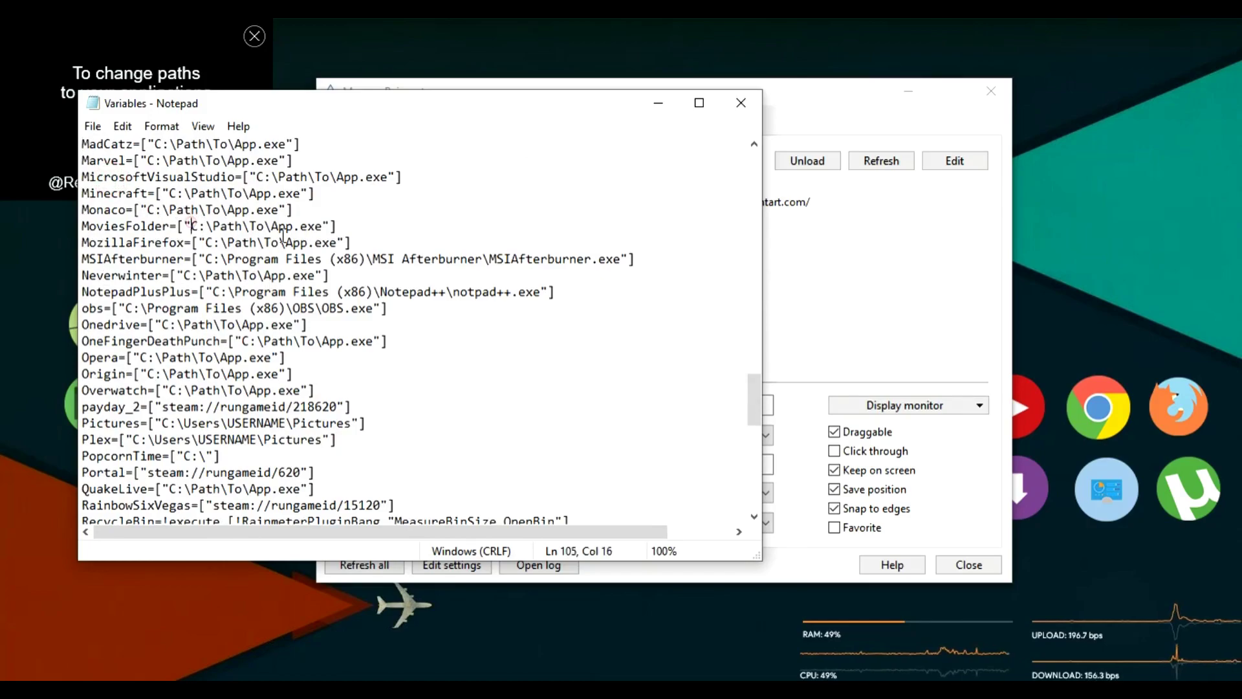
pyautogui.moveTo(321, 226); pyautogui.dragTo(264, 227)
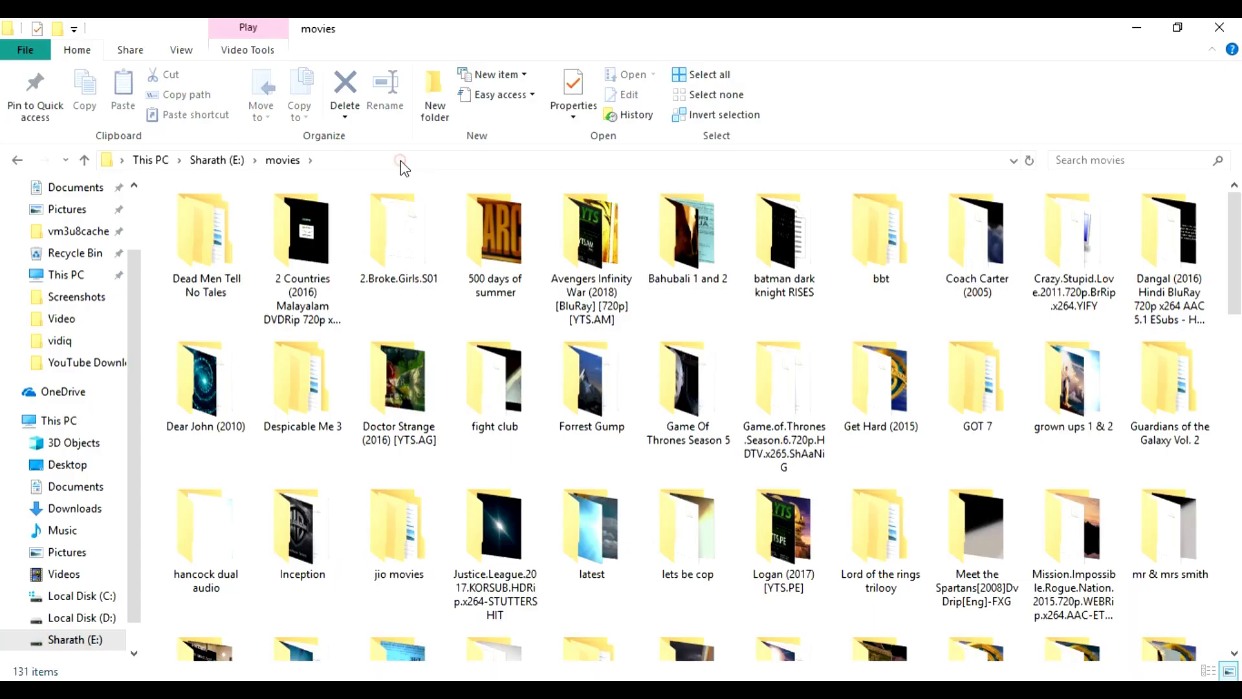
pyautogui.click(402, 160)
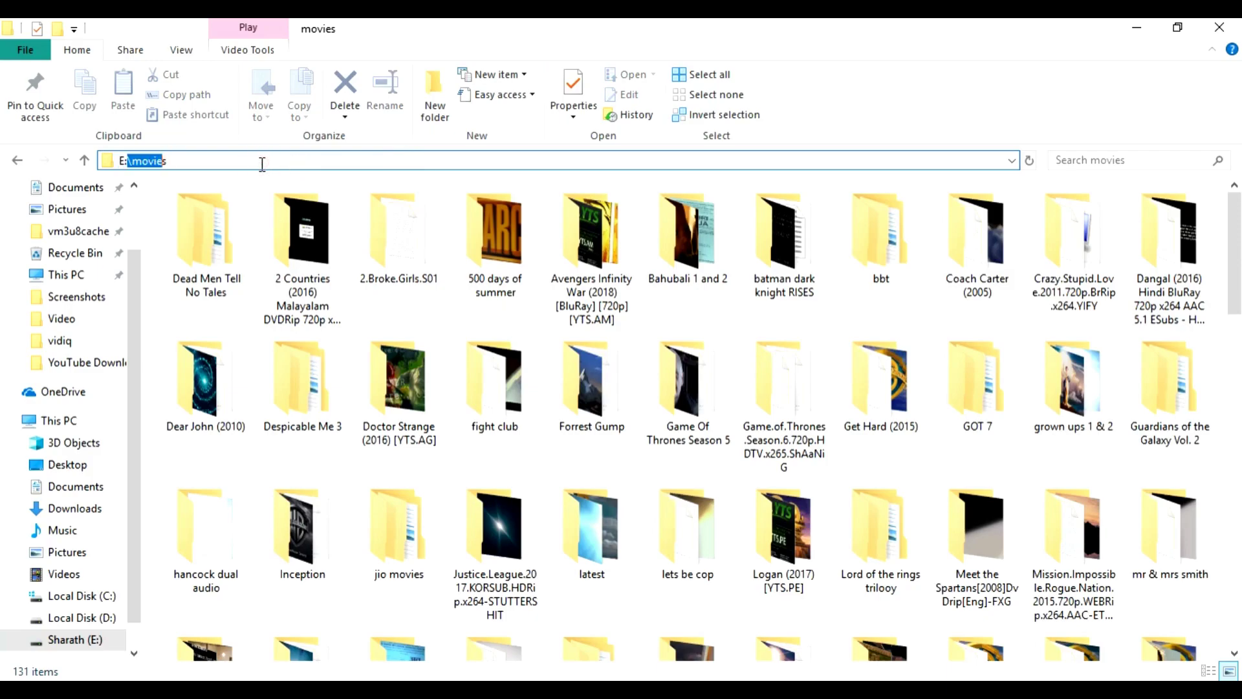
# - Copy the E:\movies path from the File Explorer address bar
pyautogui.rightClick(130, 161)
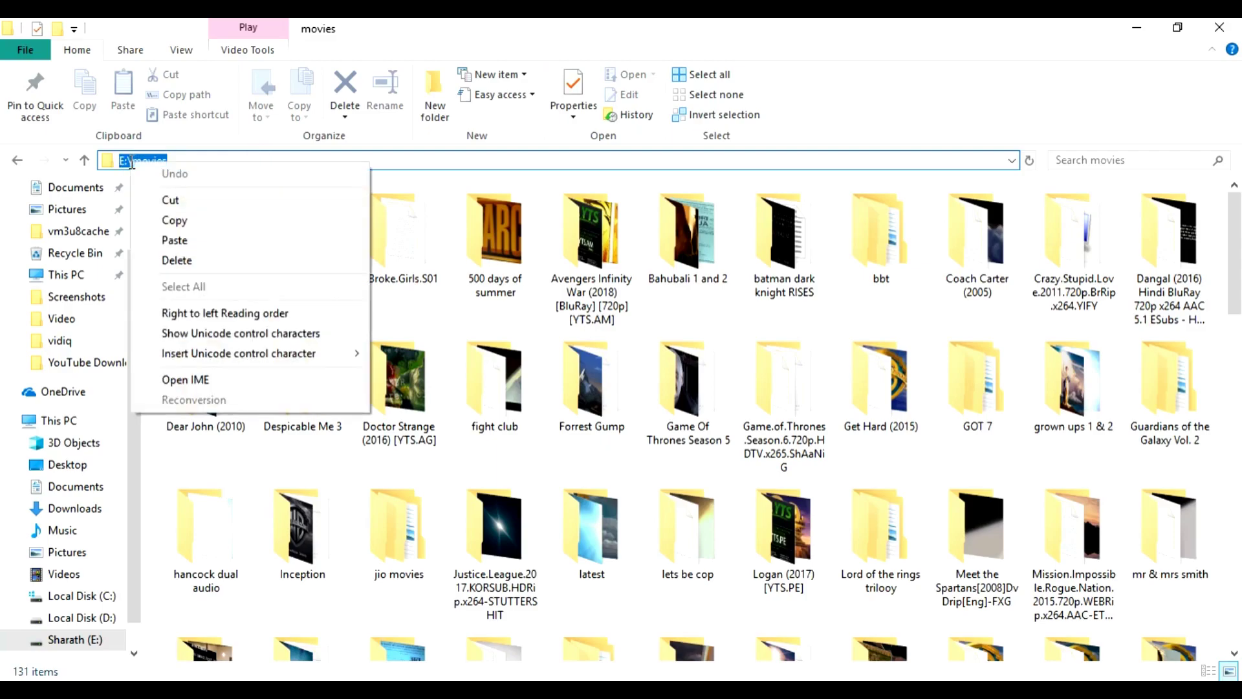
pyautogui.click(169, 215)
pyautogui.click(1136, 28)
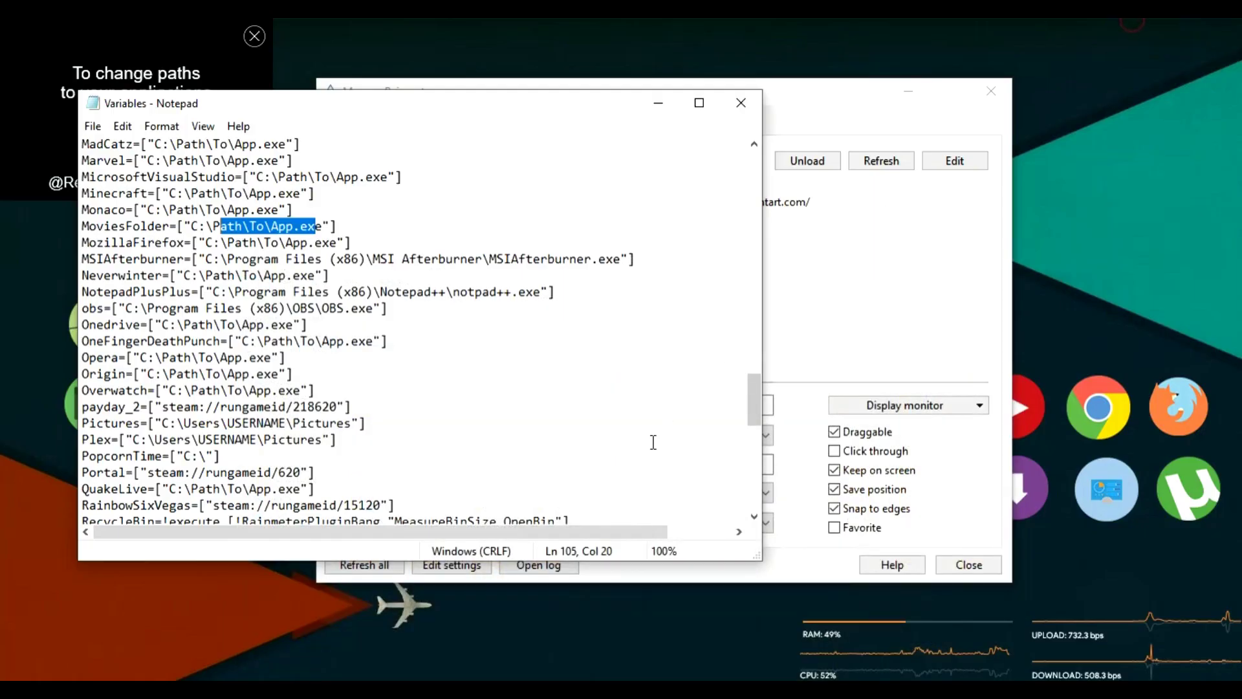
# - Paste E:\movies over the MoviesFolder placeholder and save Variables.inc
pyautogui.moveTo(324, 225); pyautogui.dragTo(206, 227)
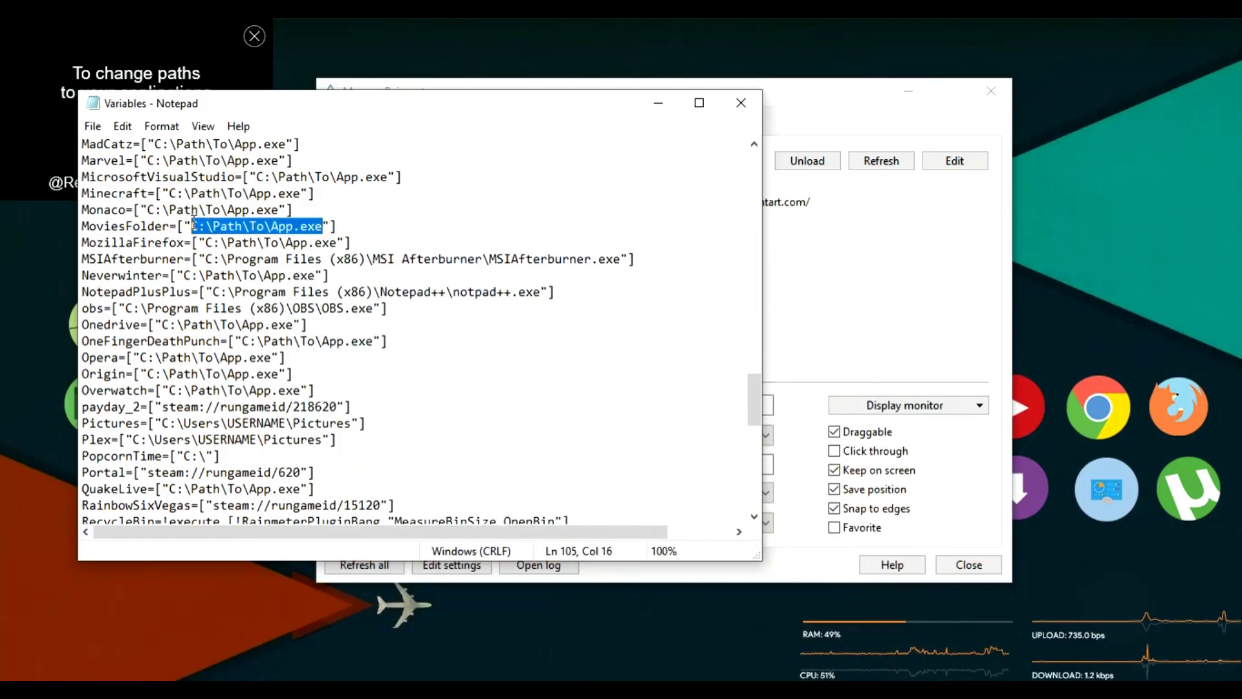
pyautogui.hotkey('ctrl', 'v')
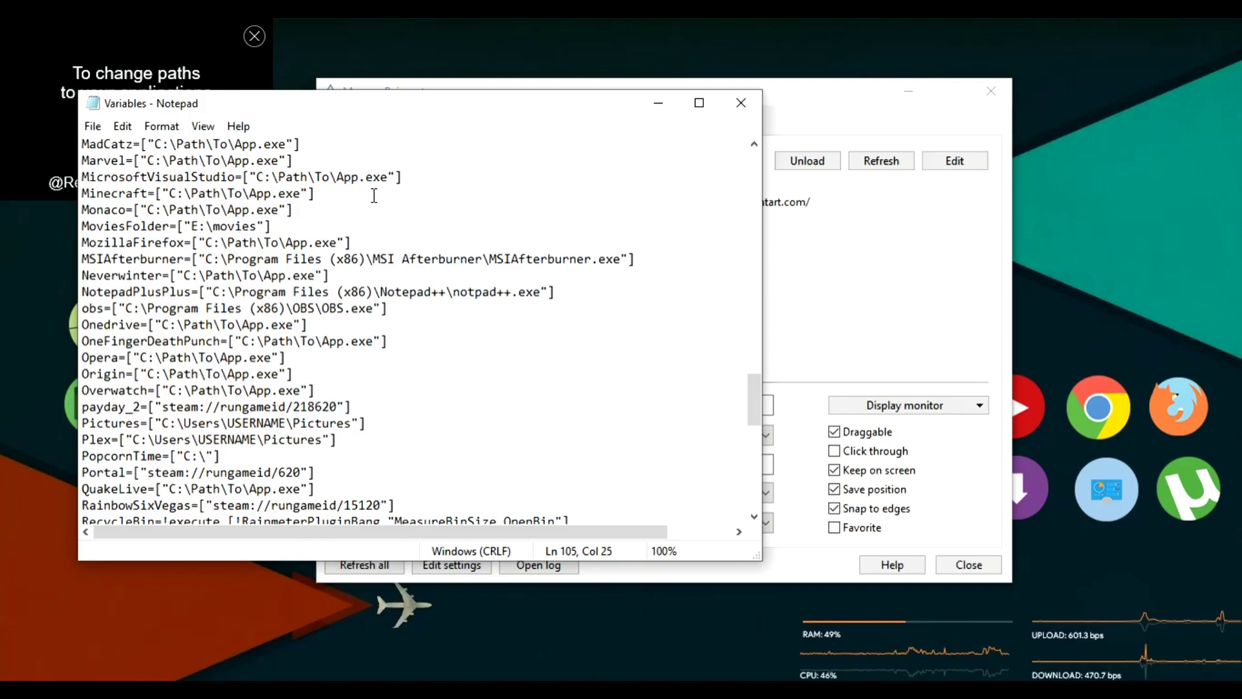
pyautogui.click(92, 129)
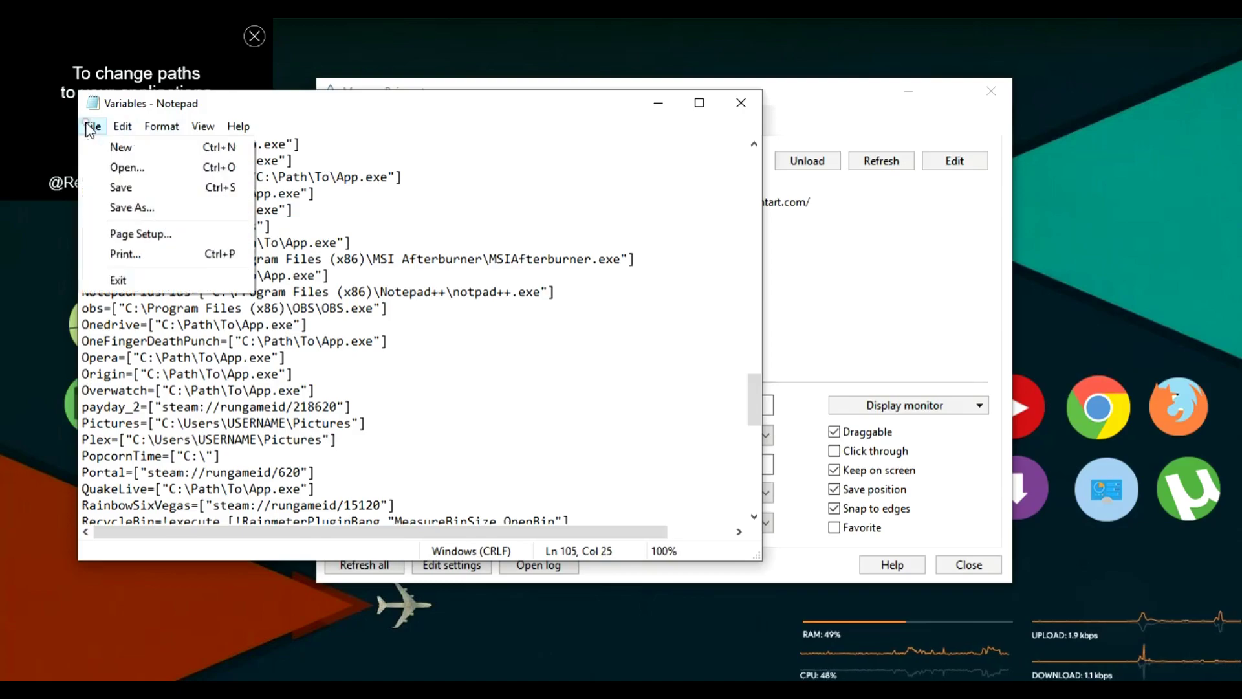
pyautogui.click(115, 186)
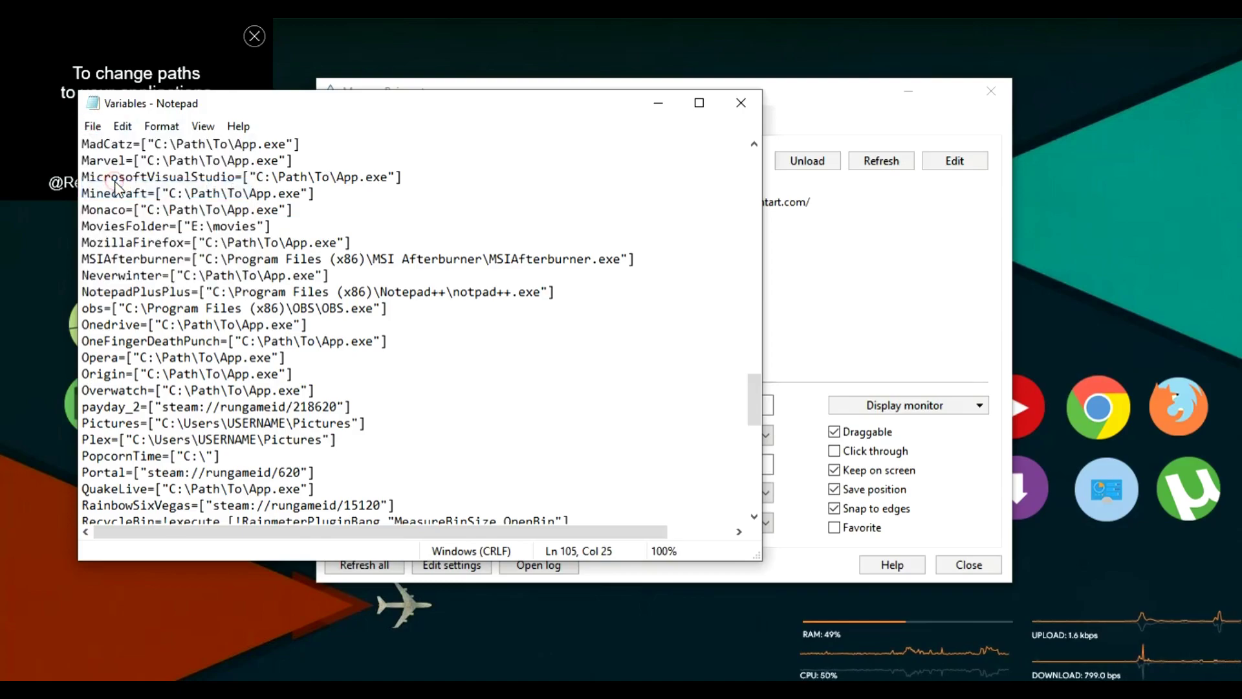
# - Close Notepad, refresh all skins, and confirm the Movies Folder launcher opens E:\movies
pyautogui.click(742, 104)
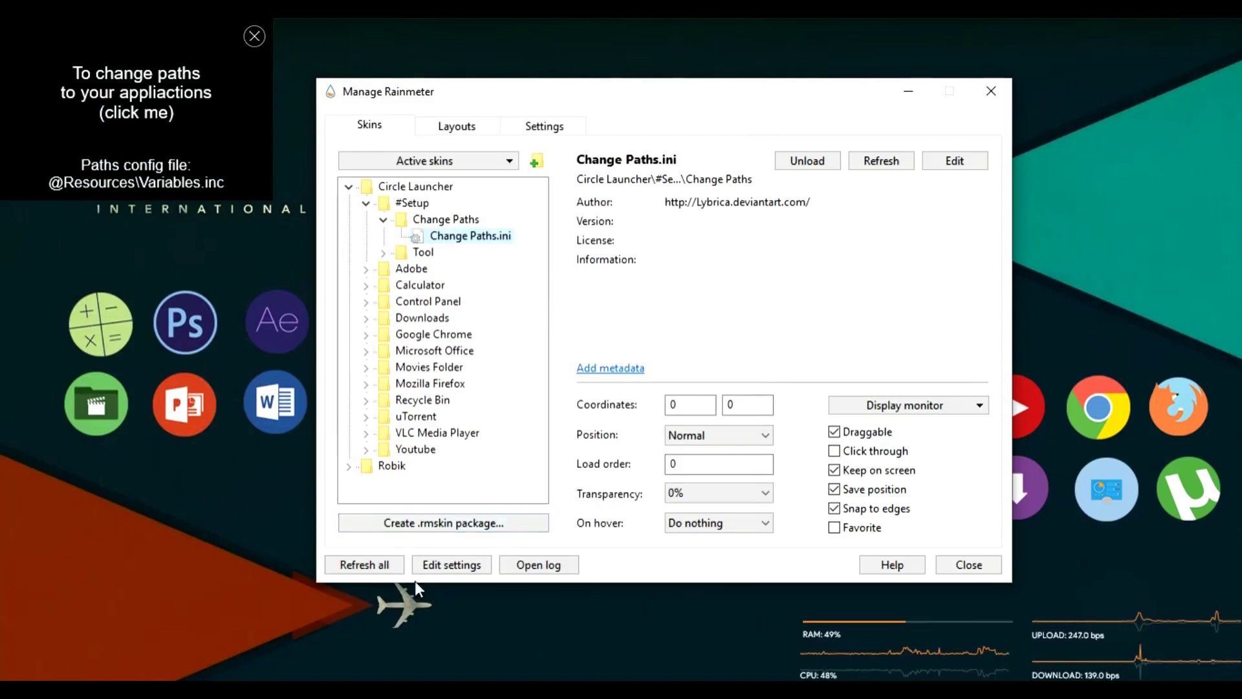
pyautogui.click(391, 568)
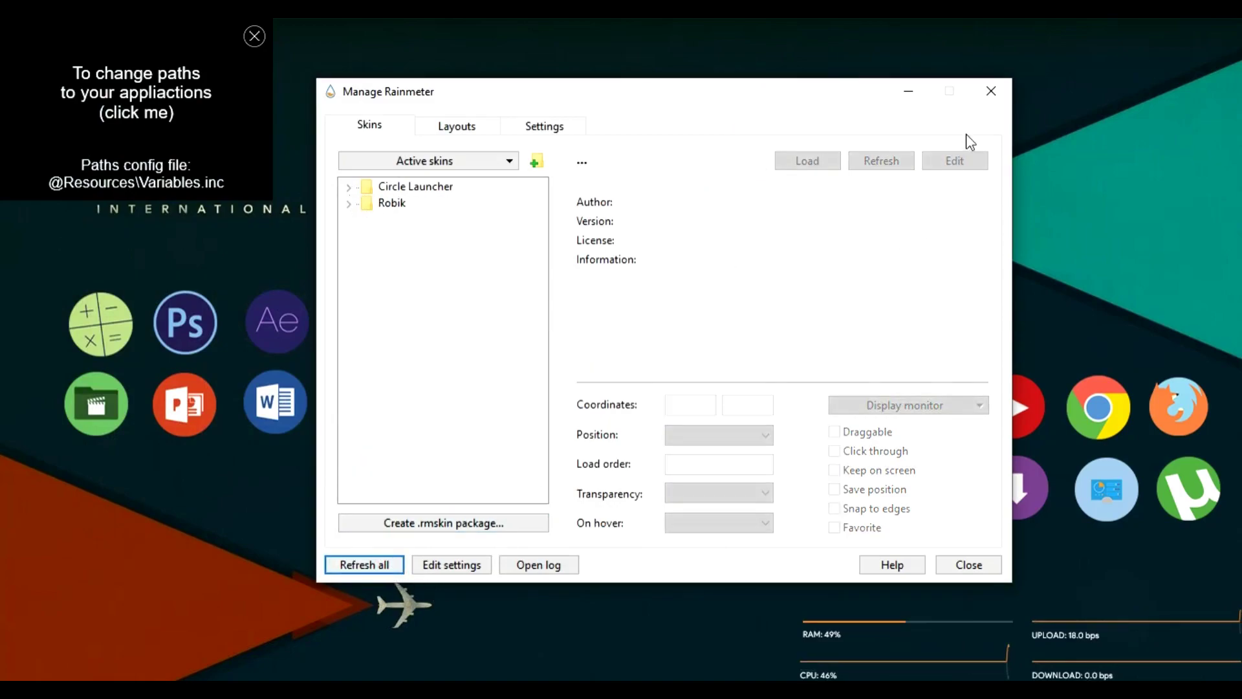
pyautogui.click(909, 91)
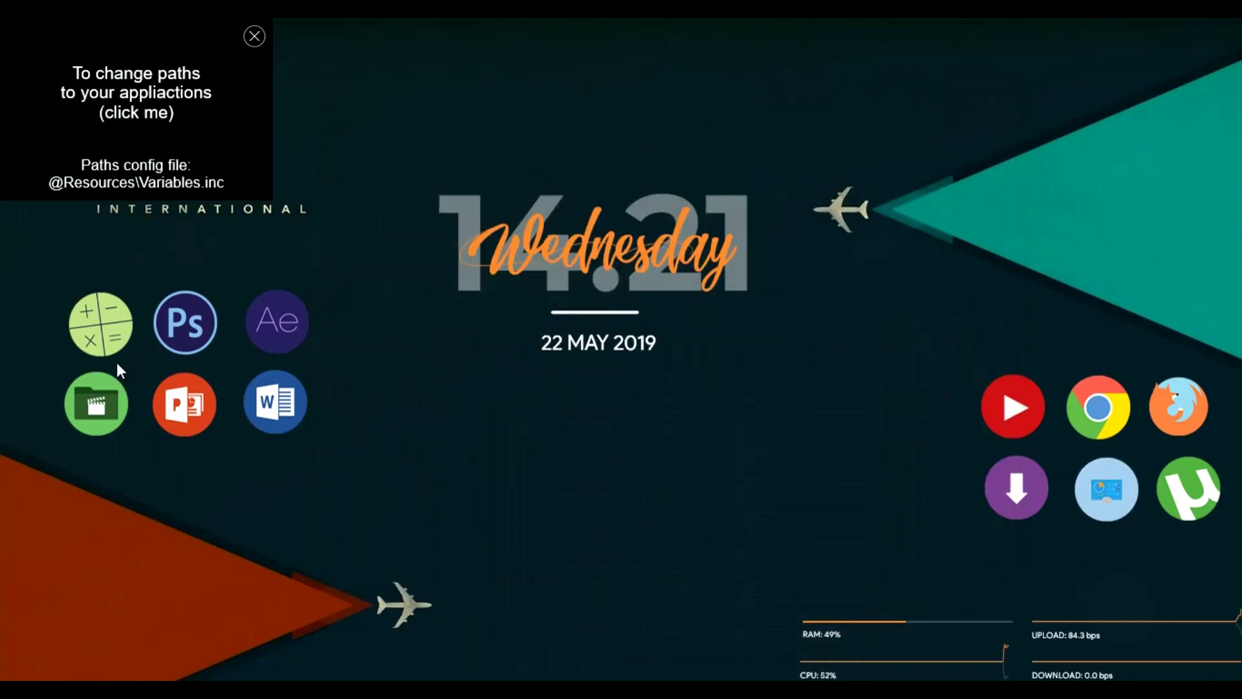
pyautogui.click(103, 386)
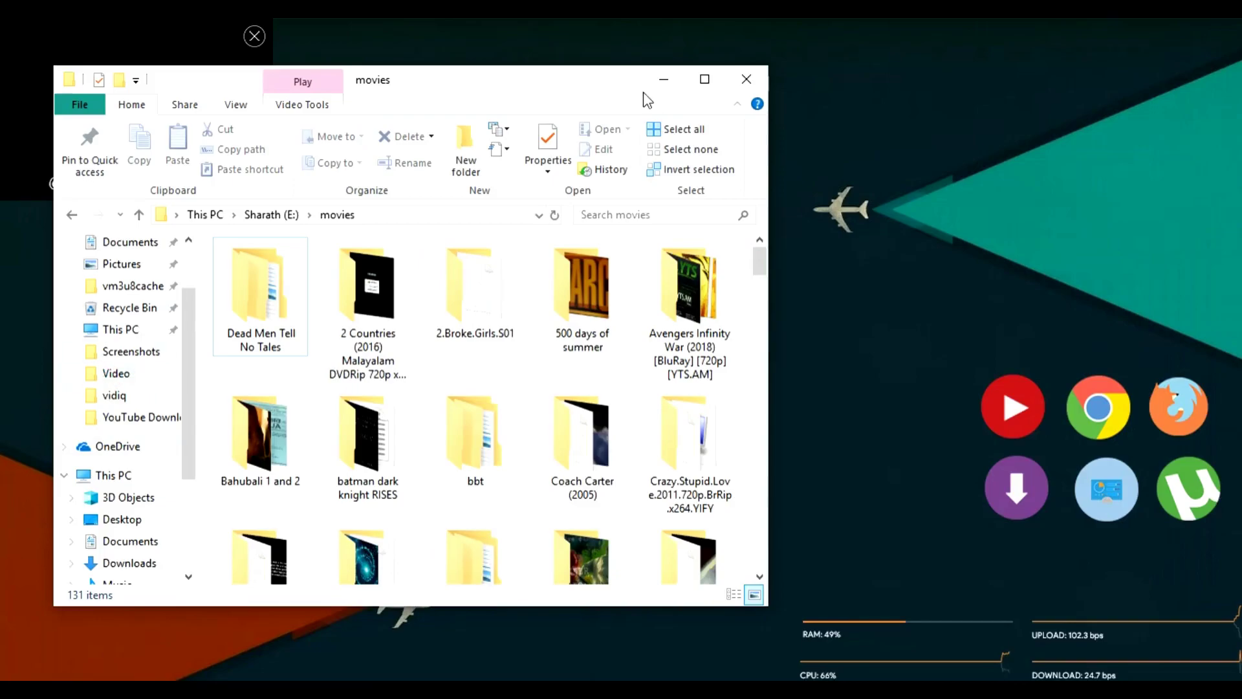